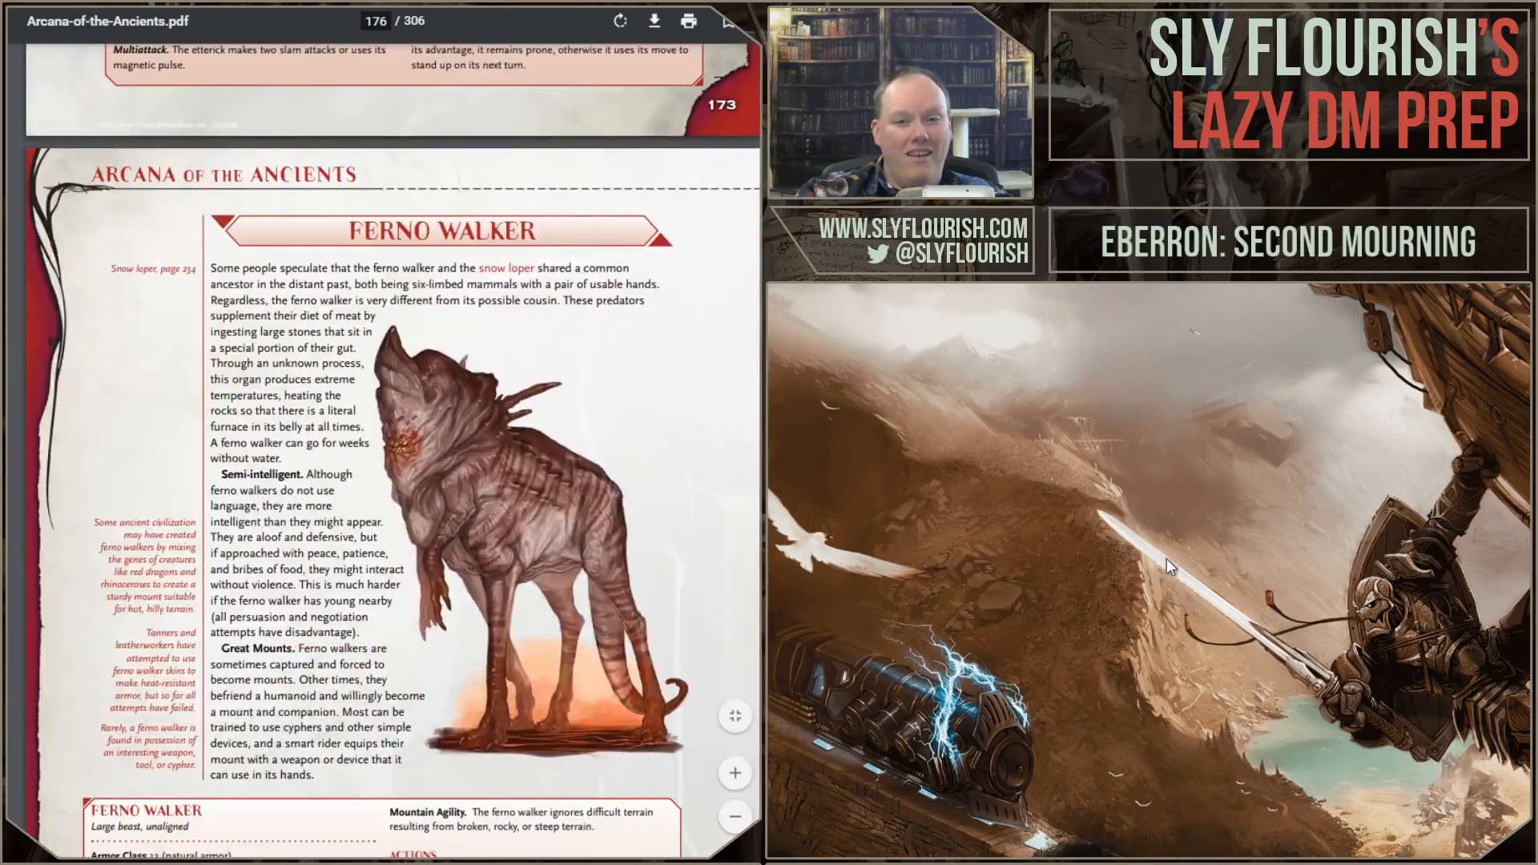
# Step: Find the Callerail entry in the Arcana of the Ancients PDF and examine its description, artwork and stat block
pyautogui.moveTo(1161, 538); pyautogui.dragTo(1161, 479)
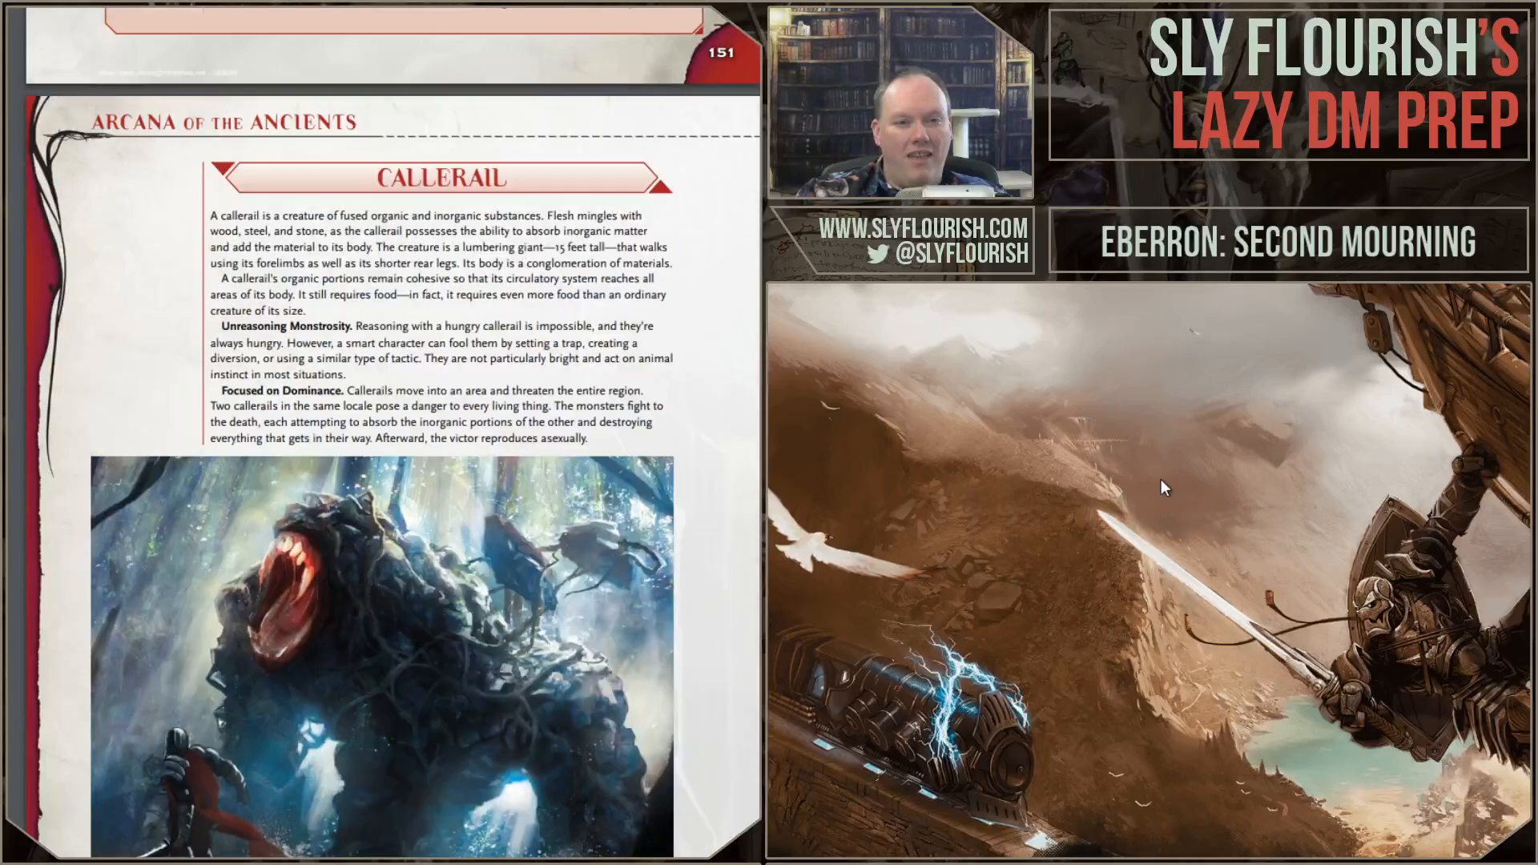
pyautogui.scroll(-3, 731, 481)
pyautogui.scroll(2, 731, 481)
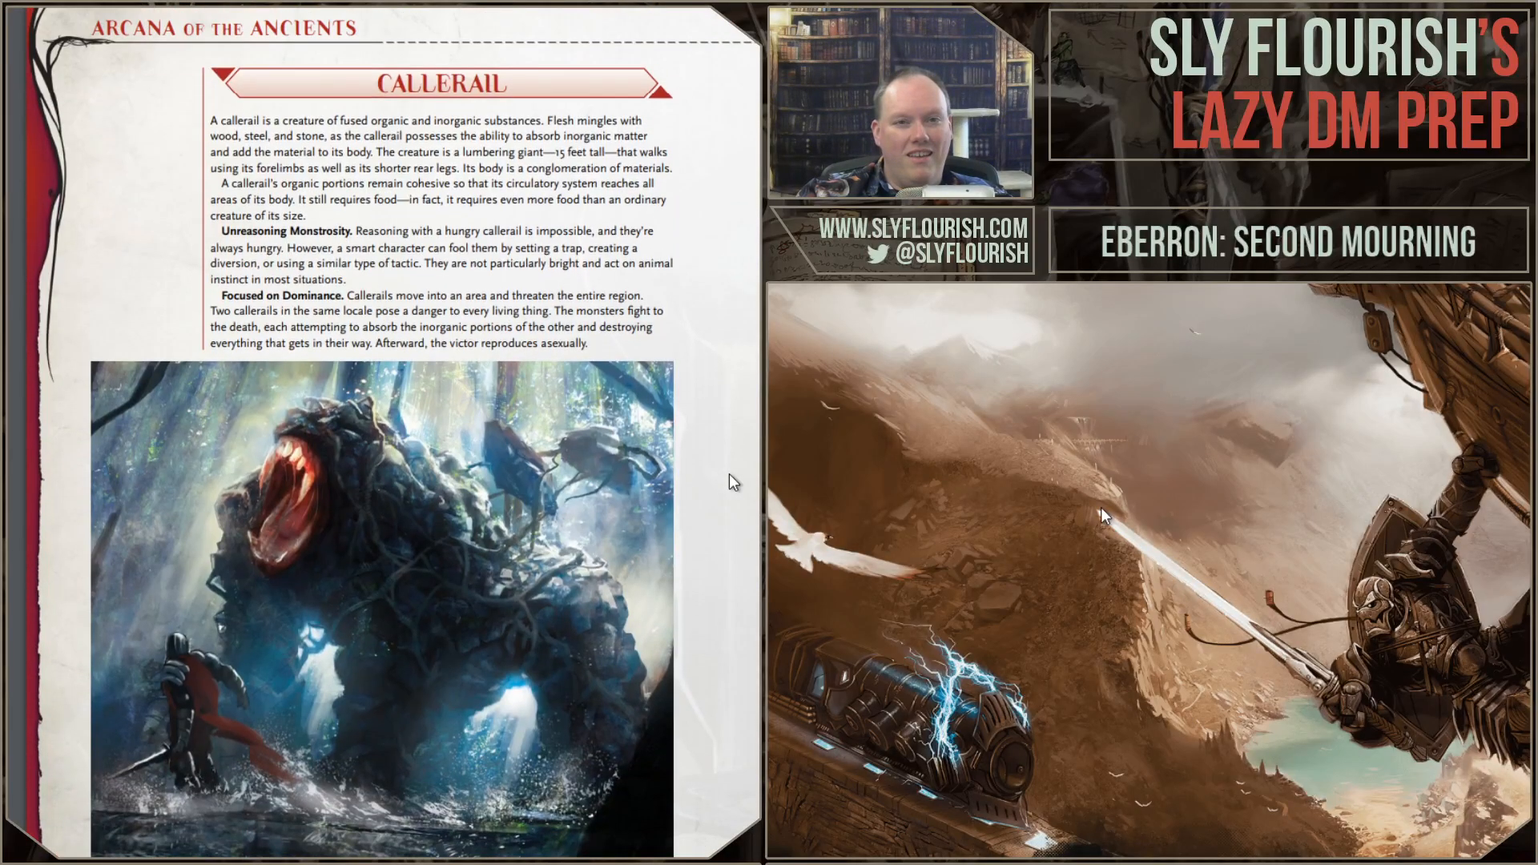
pyautogui.scroll(-1, 731, 481)
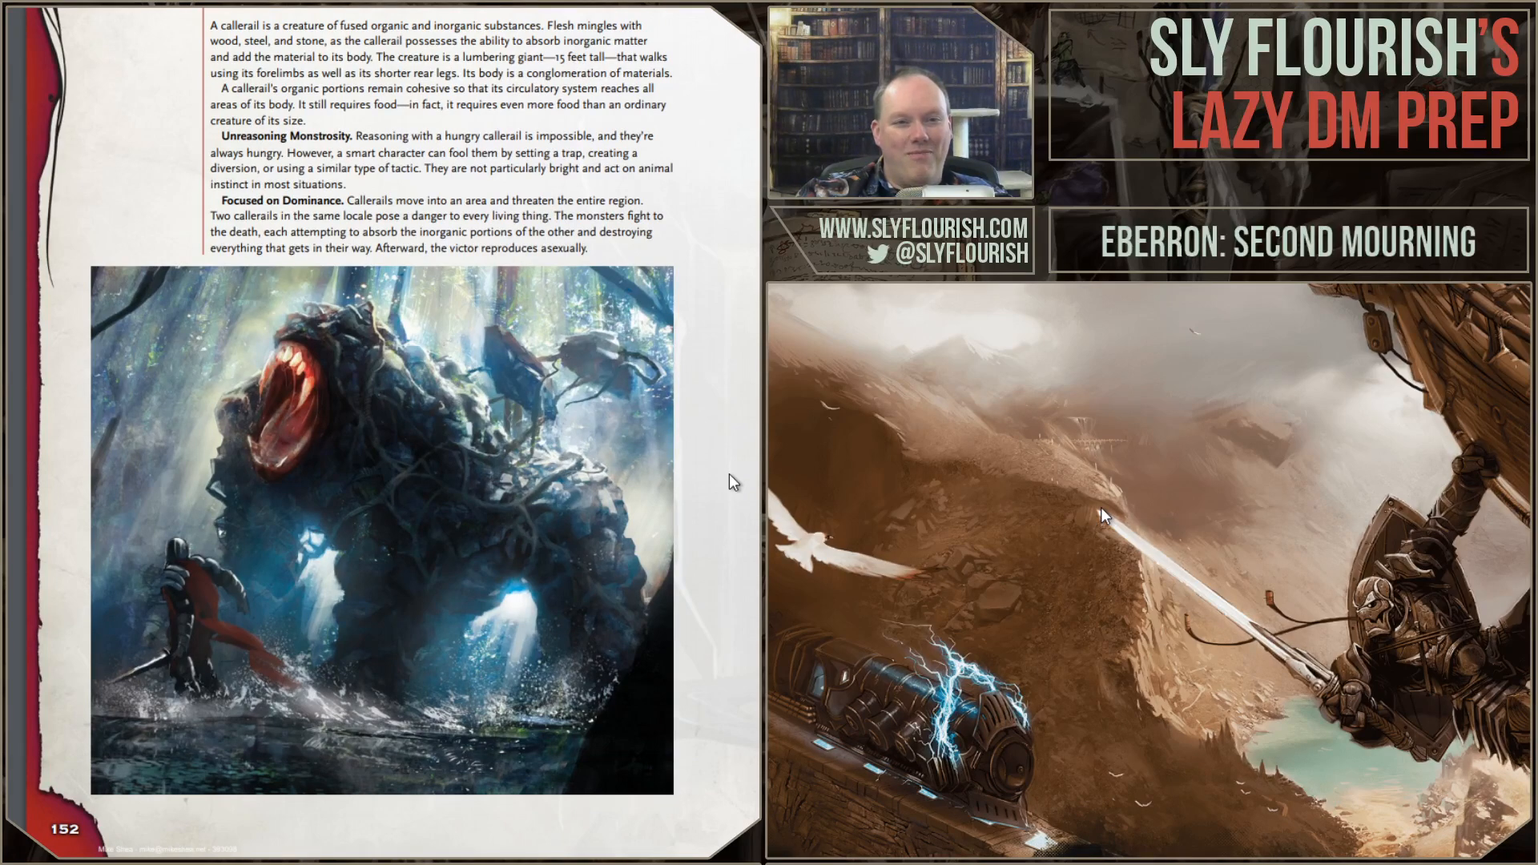
pyautogui.scroll(-9, 730, 479)
pyautogui.scroll(-2, 731, 480)
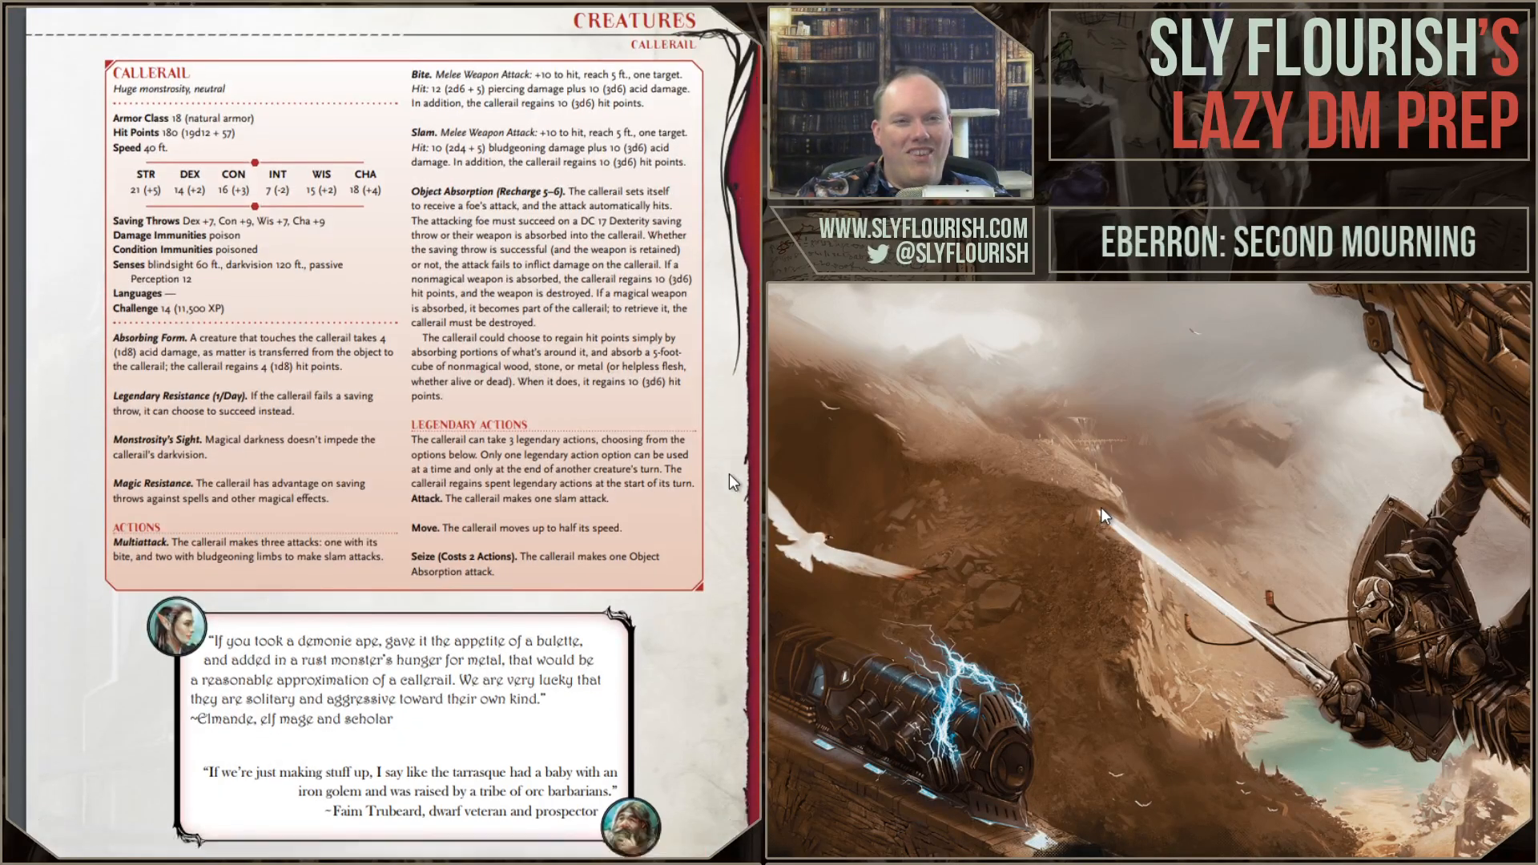
pyautogui.scroll(2, 731, 481)
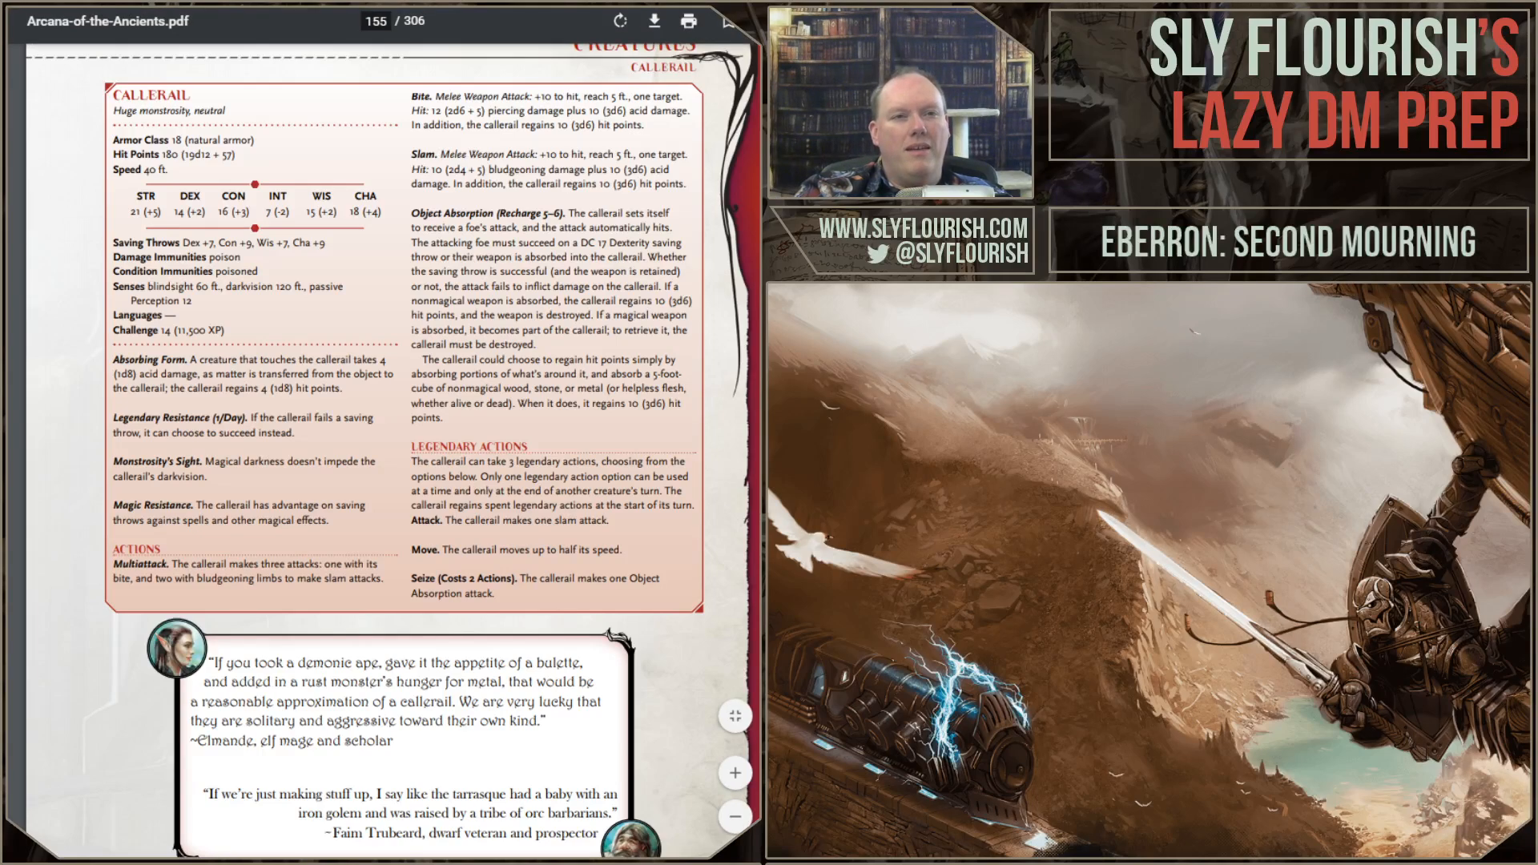
# Step: Switch to the Notion session notes and begin the first empty secret with "Karshak was one of two such machines,"
pyautogui.hotkey('alt', 'Tab')
pyautogui.click(356, 388)
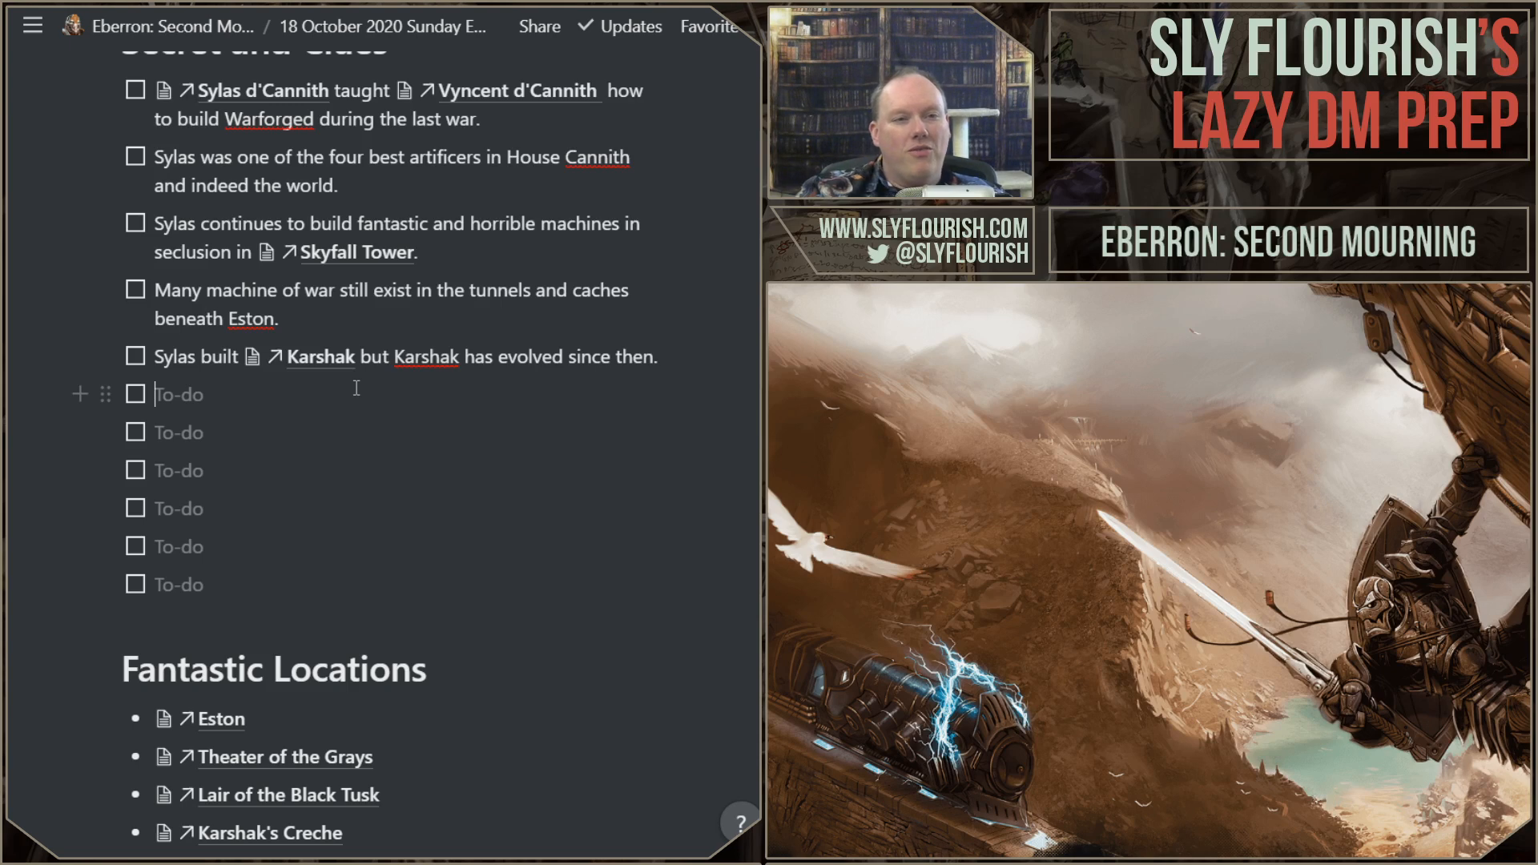
pyautogui.scroll(1, 357, 388)
pyautogui.scroll(-1, 356, 387)
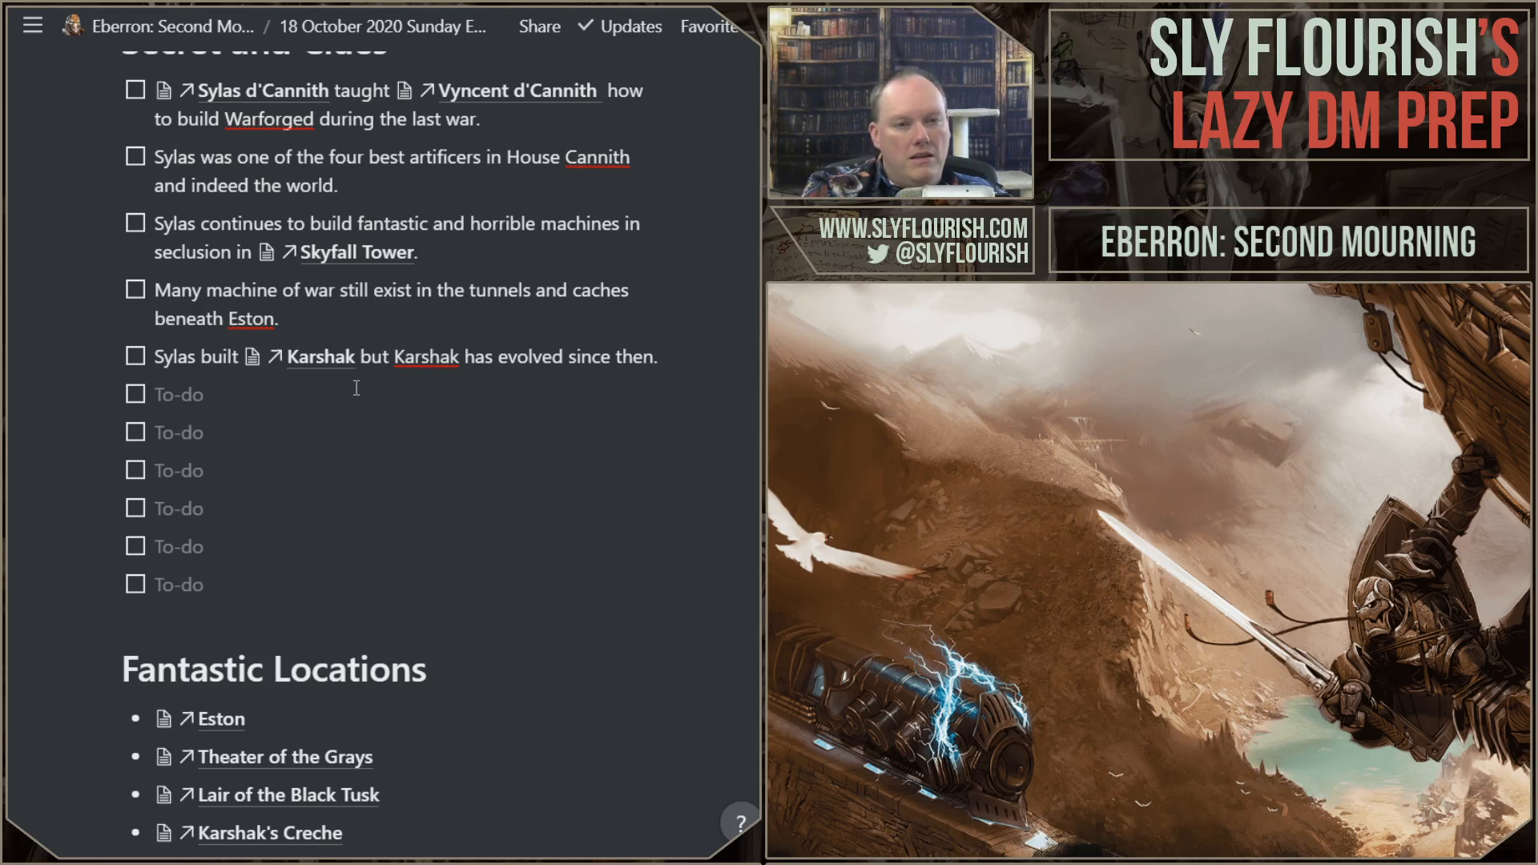
pyautogui.write('Karshak')
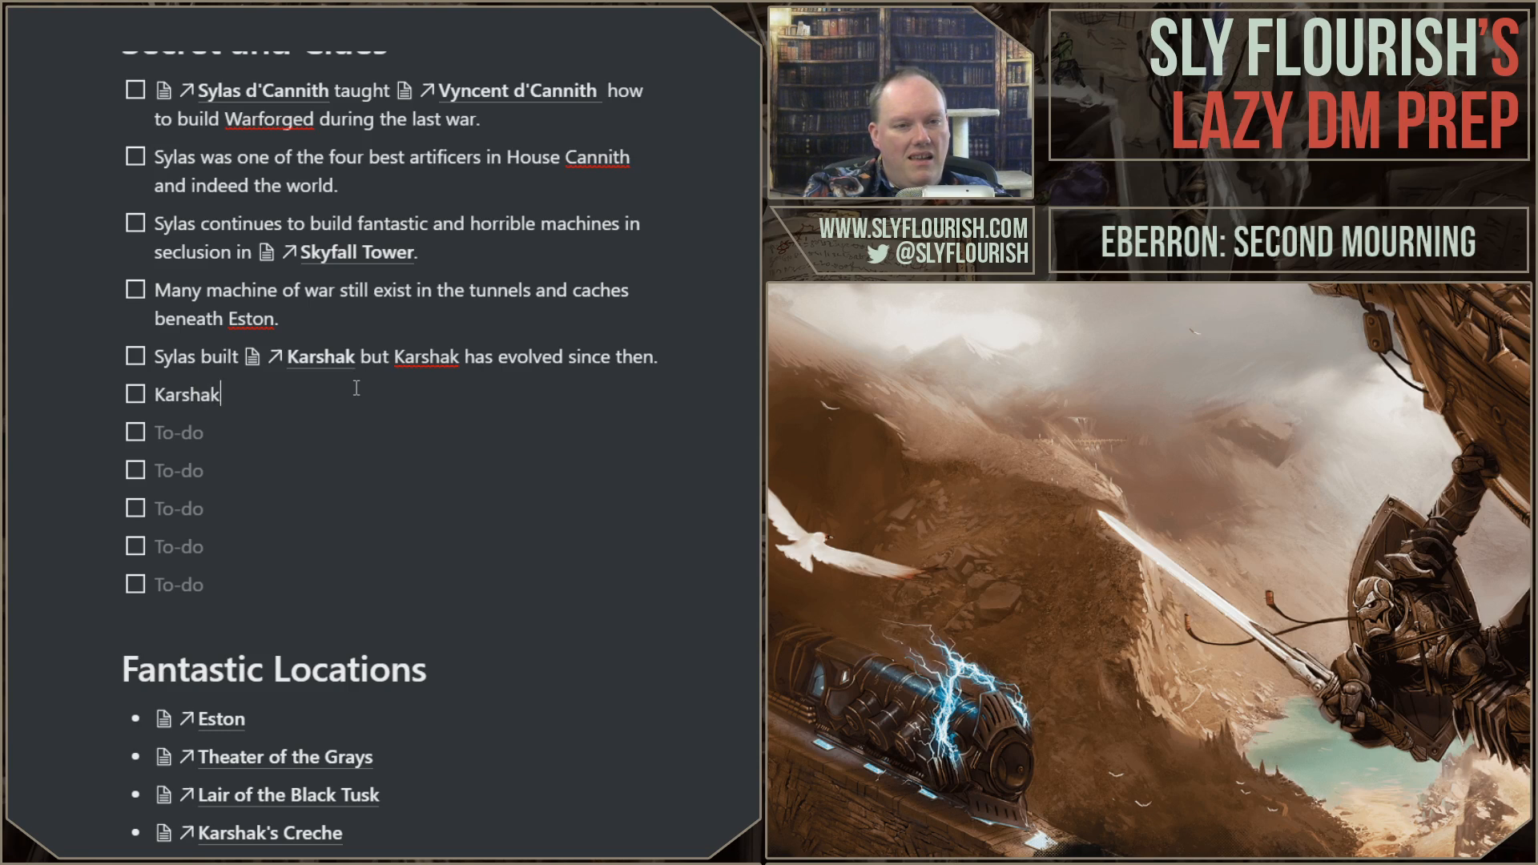
pyautogui.write(' was one of two suc')
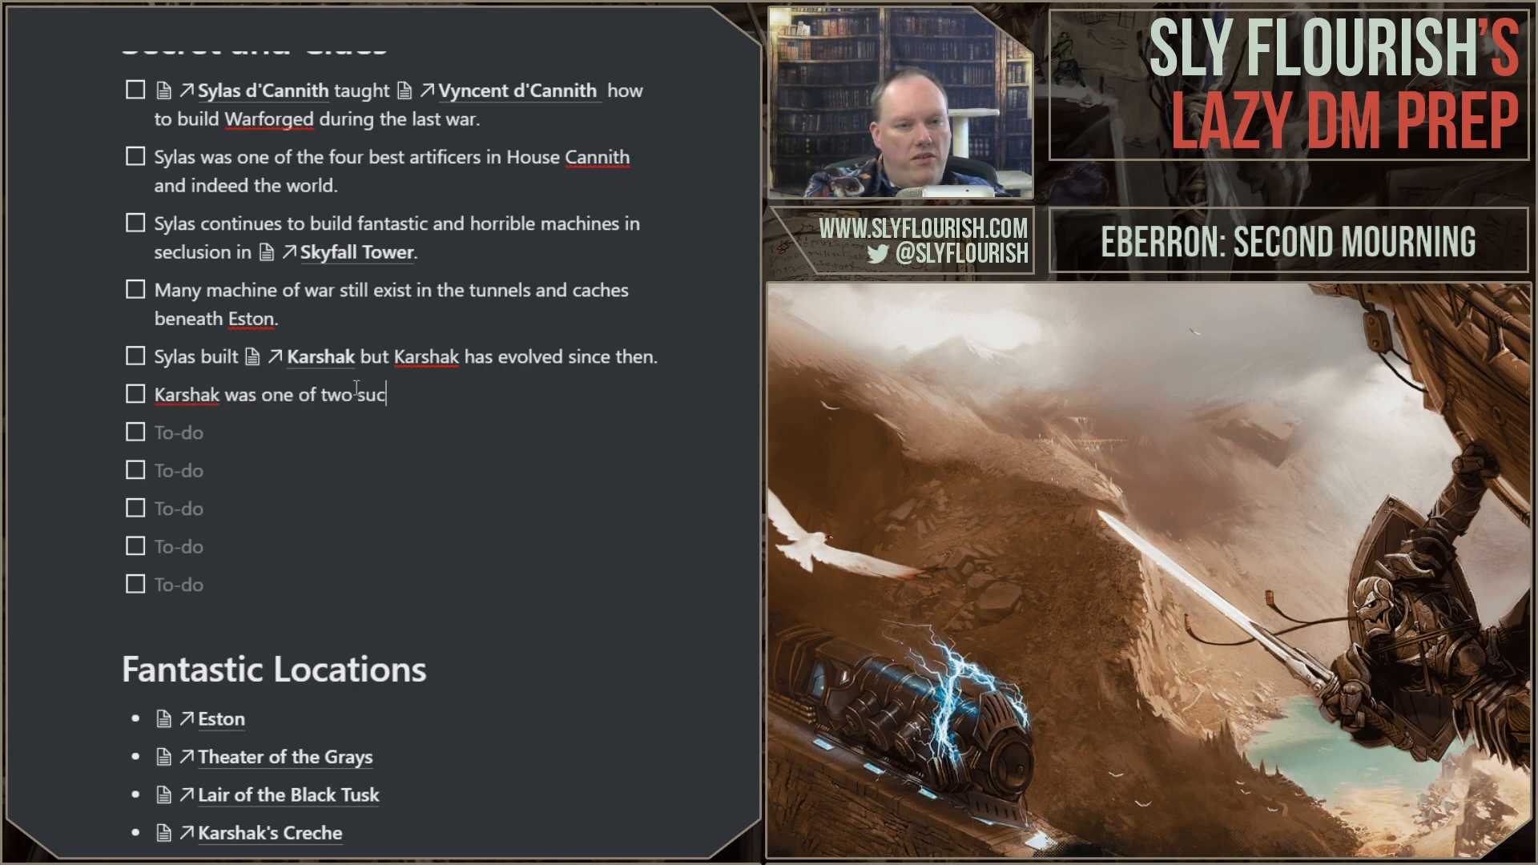
pyautogui.write('h machines,')
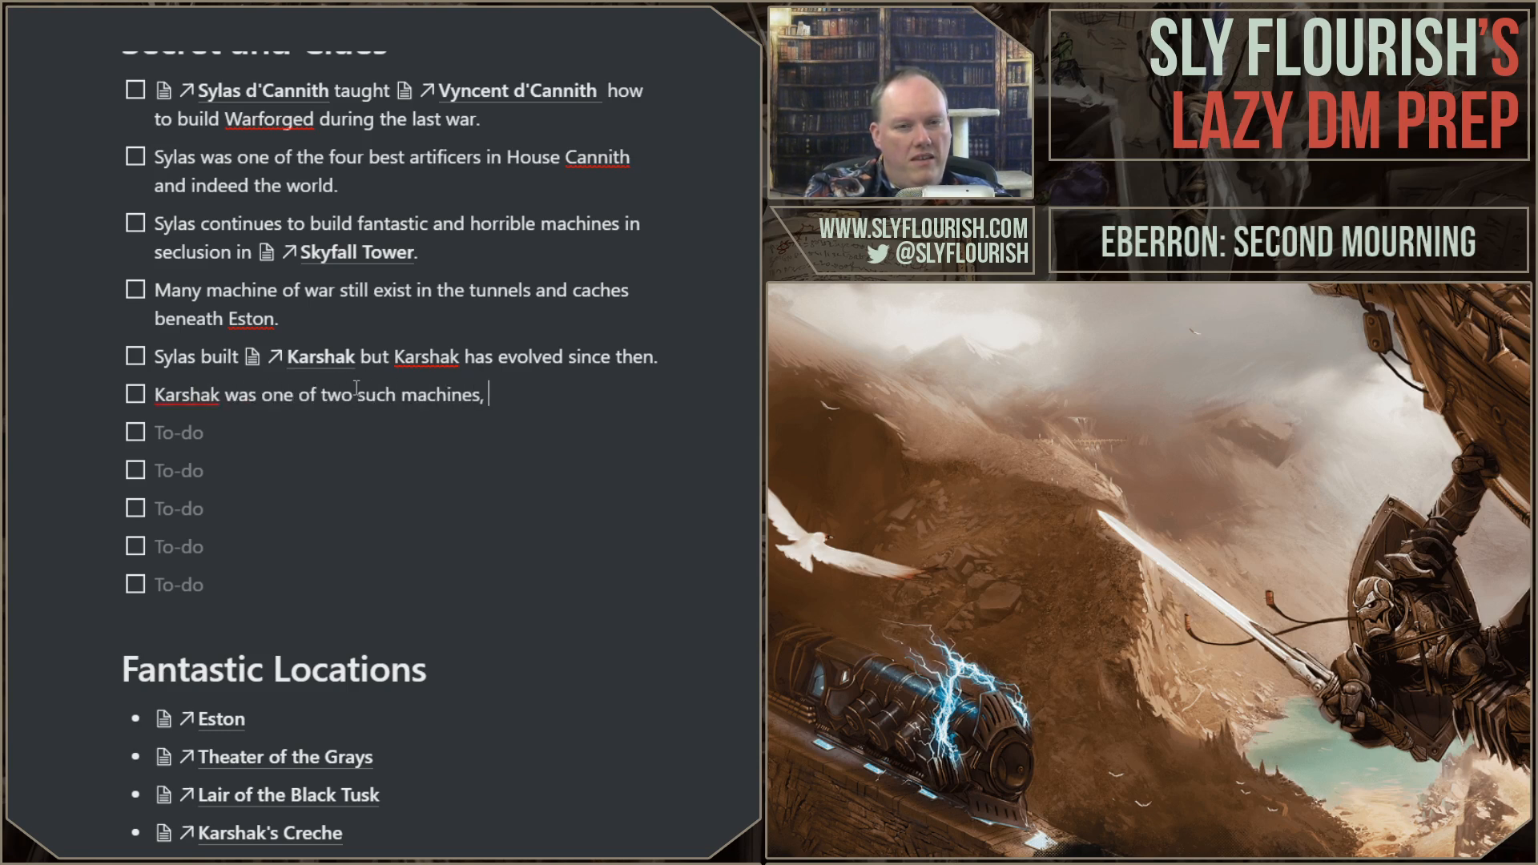
# Step: Replace "machines" with "constructs" in the new Karshak secret and continue the sentence with "the other being"
pyautogui.hotkey('ctrl', 'Left')
pyautogui.hotkey('ctrl', 'Left')
pyautogui.hotkey('ctrl', 'shift', 'Right')
pyautogui.write('cera')
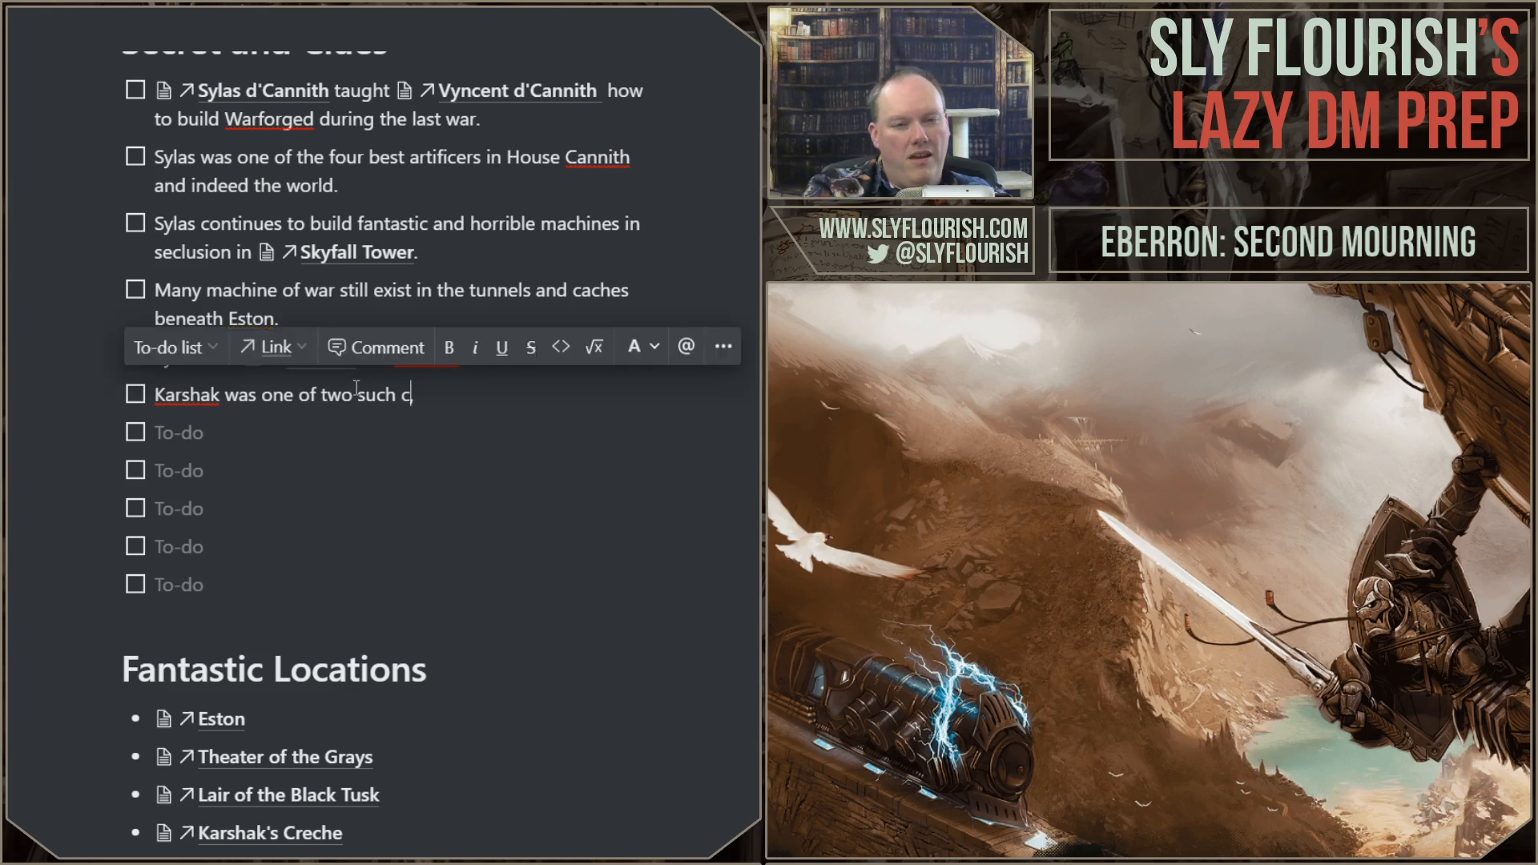
pyautogui.press('BackSpace')
pyautogui.press('BackSpace')
pyautogui.press('BackSpace')
pyautogui.press('BackSpace')
pyautogui.write('constructs')
pyautogui.press('End')
pyautogui.write('the other being')
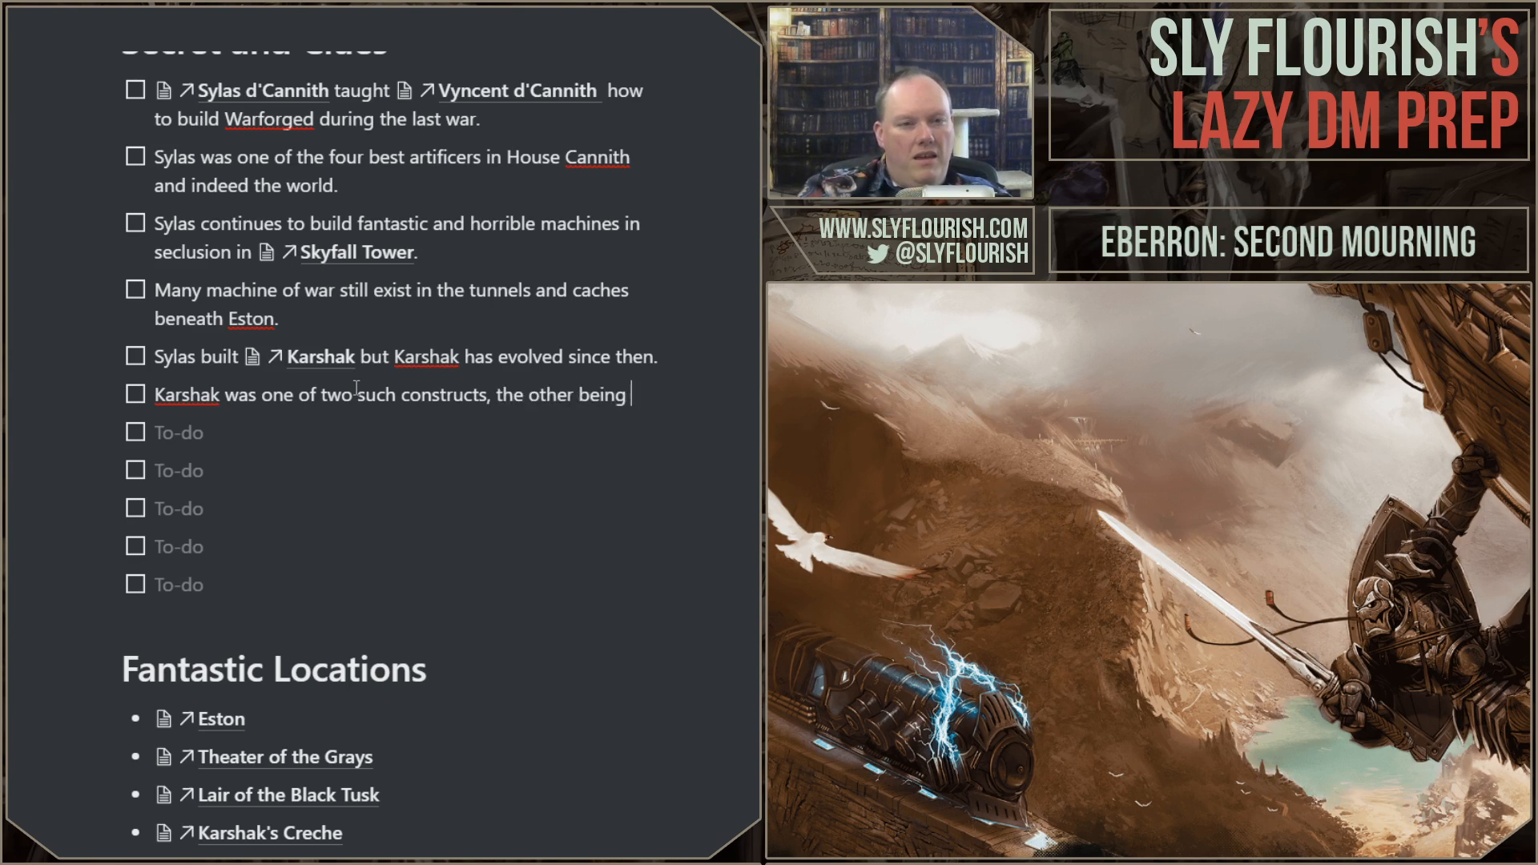
# Step: Open the linked Karshak page, find the name of Karshak's mate below the train car maps, and copy "Maisenta"
pyautogui.click(302, 355)
pyautogui.scroll(-8, 464, 368)
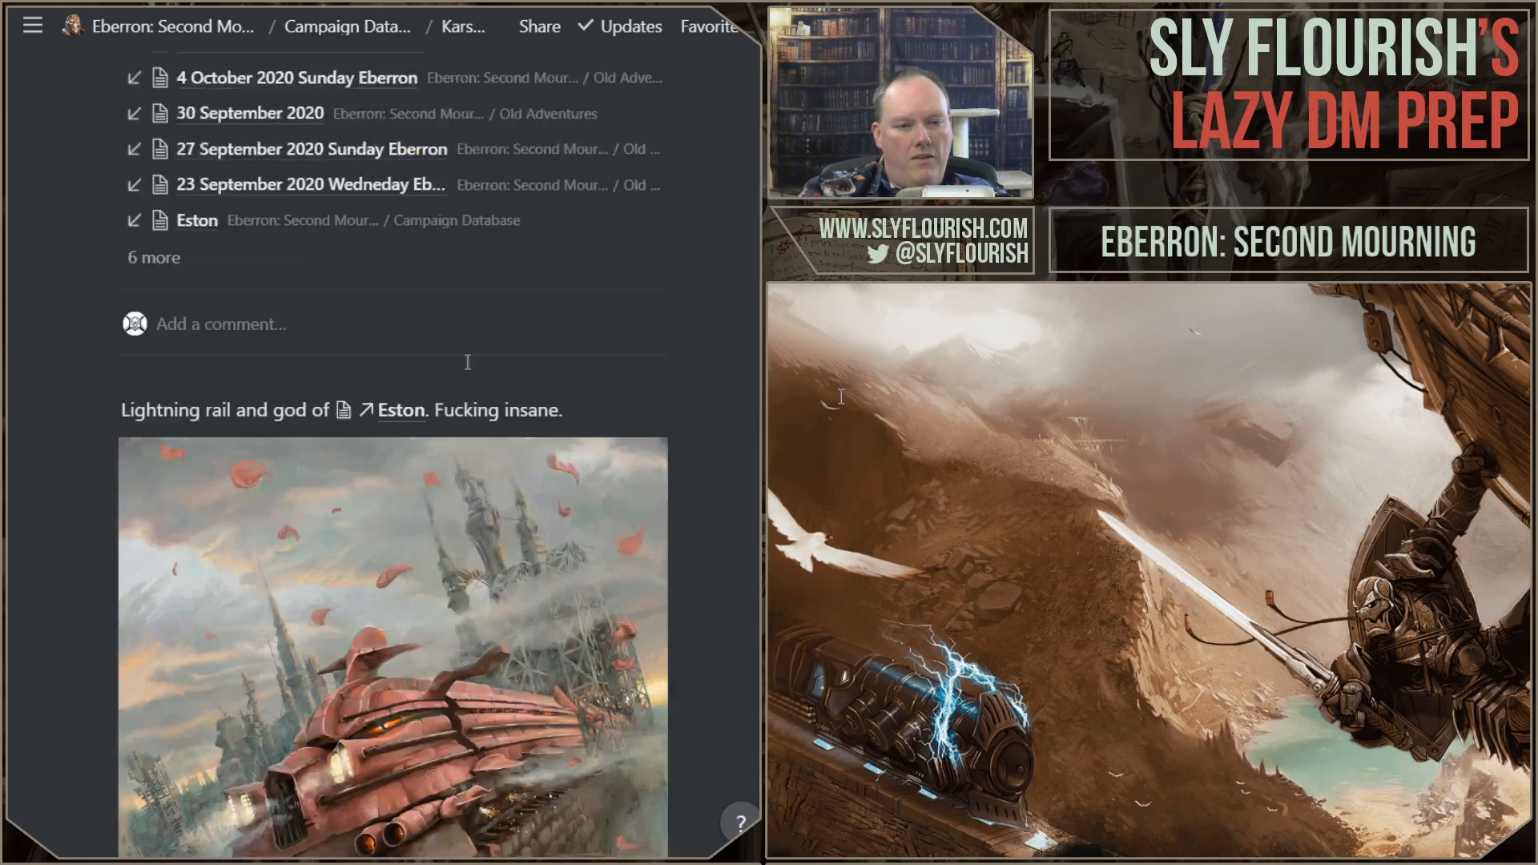
pyautogui.scroll(-5, 468, 371)
pyautogui.scroll(4, 468, 370)
pyautogui.scroll(-9, 469, 370)
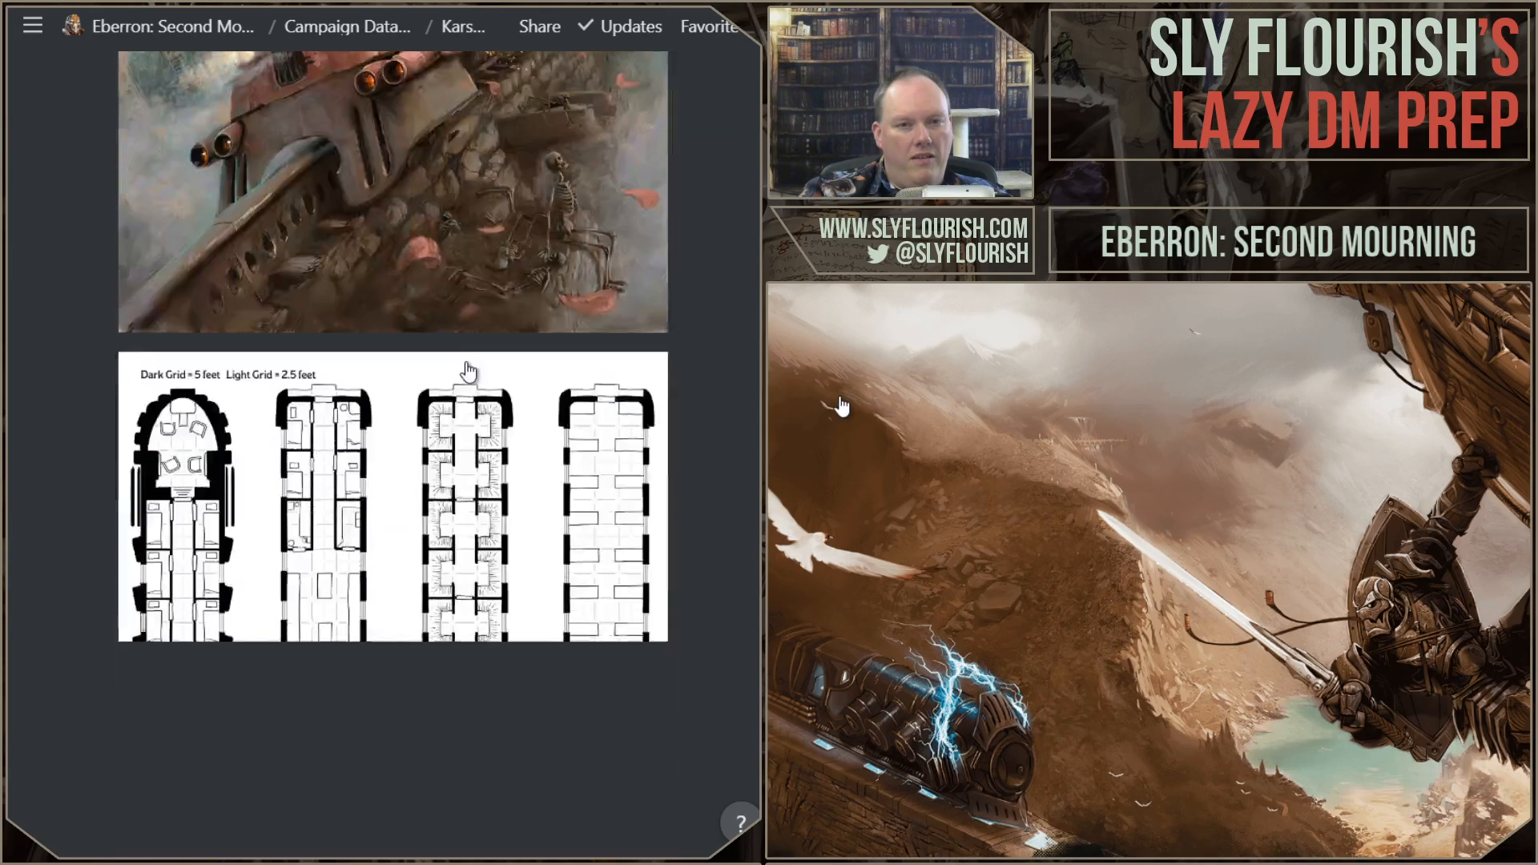
pyautogui.scroll(-10, 468, 370)
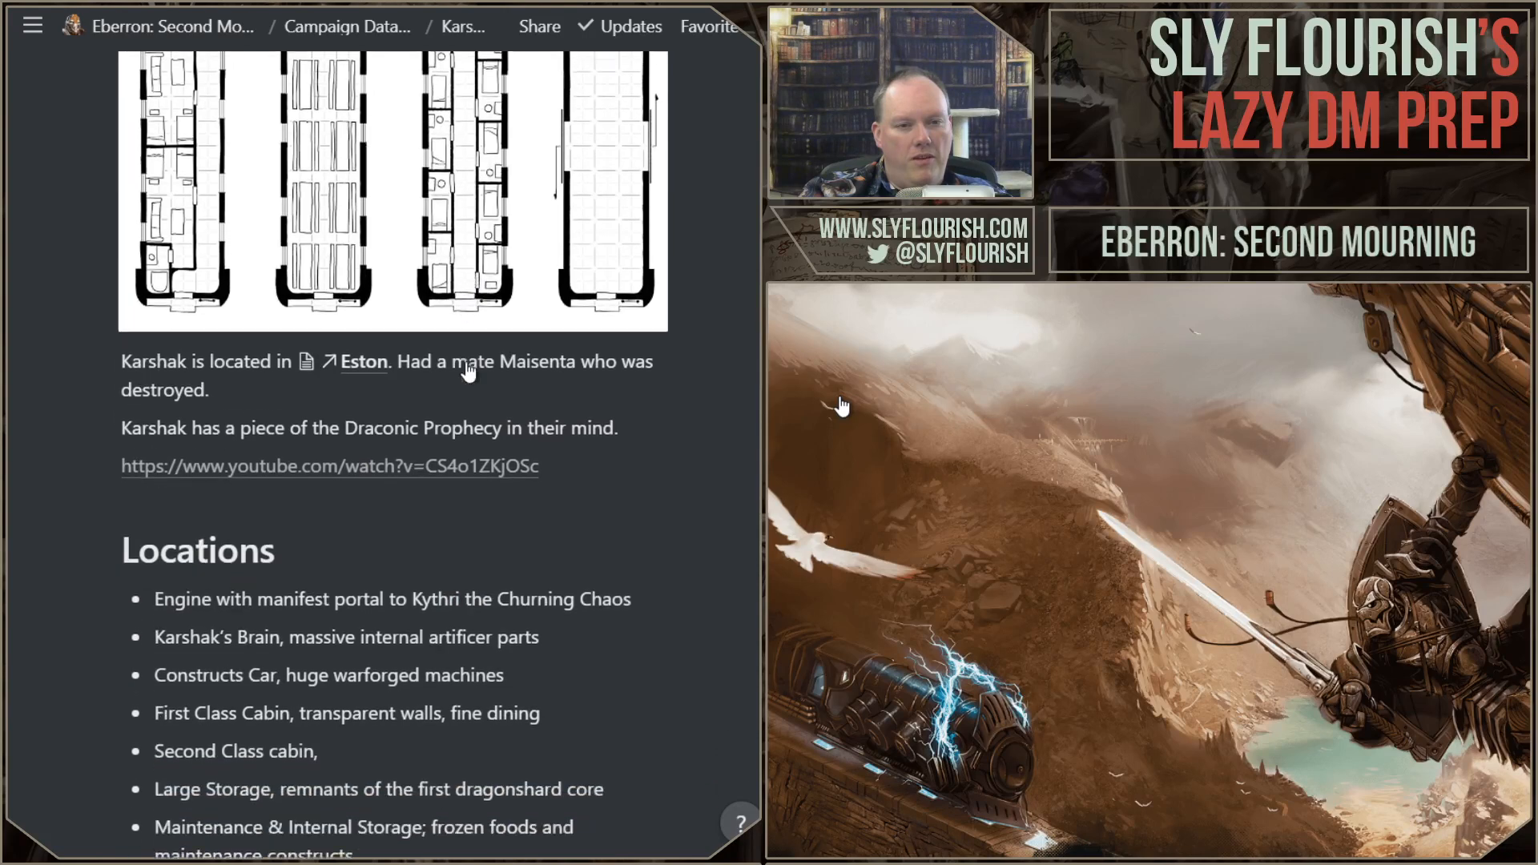
pyautogui.scroll(-4, 469, 370)
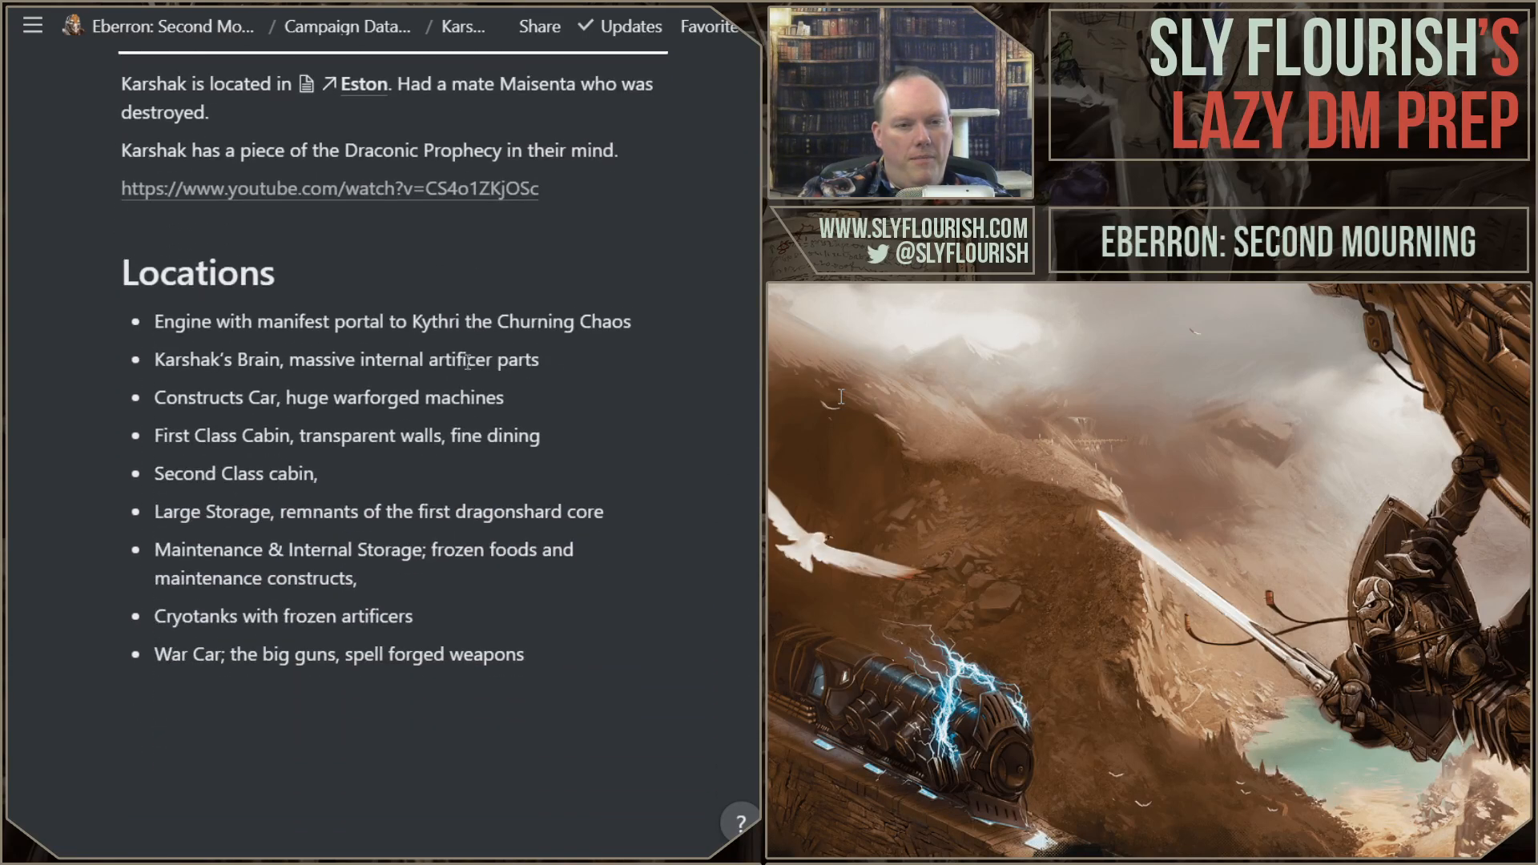
pyautogui.scroll(1, 467, 362)
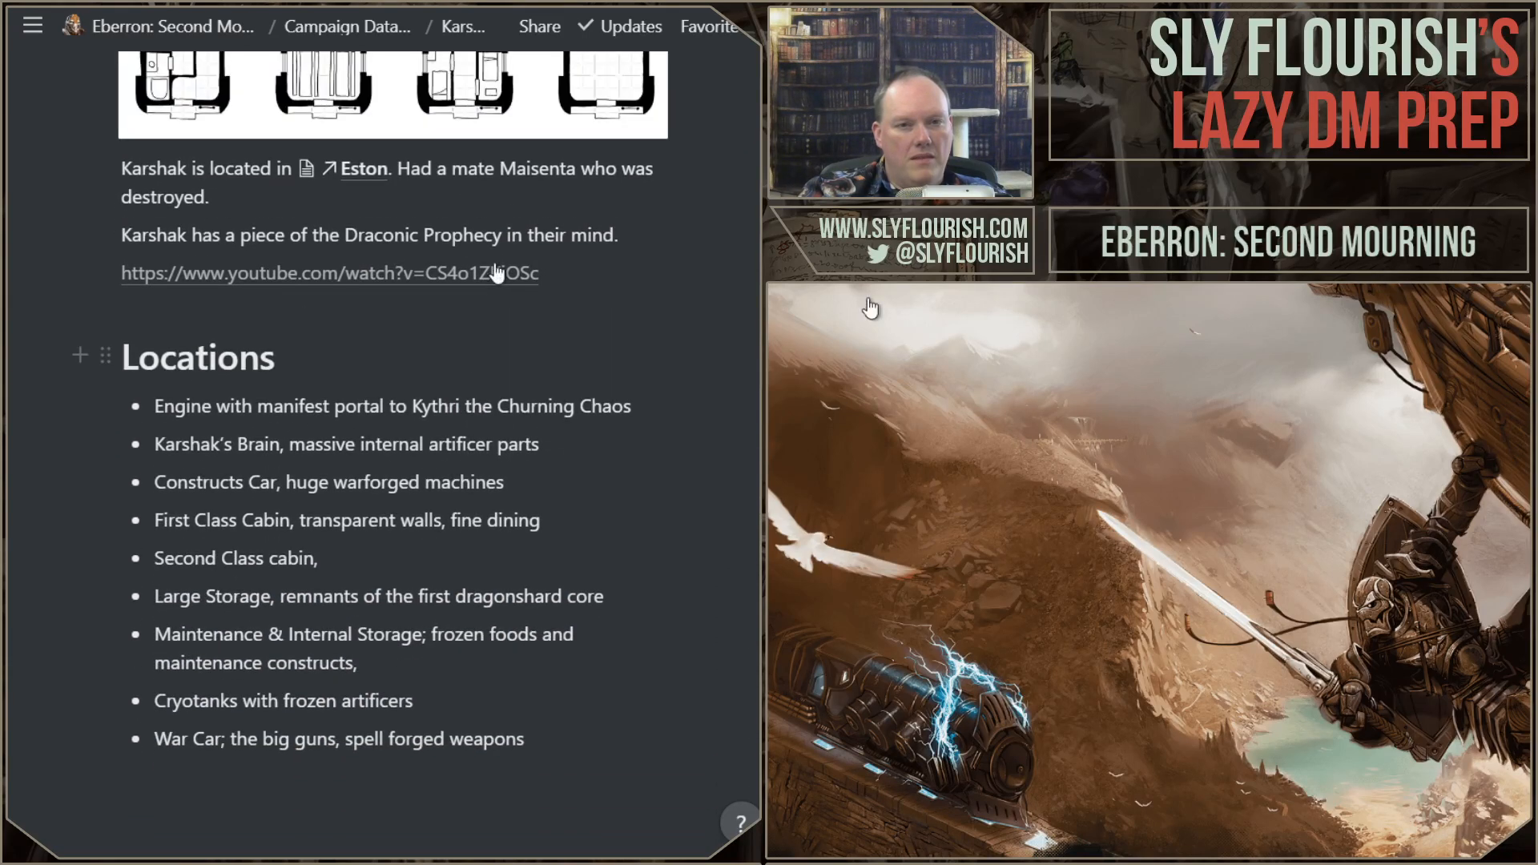
pyautogui.doubleClick(533, 169)
pyautogui.hotkey('ctrl', 'c')
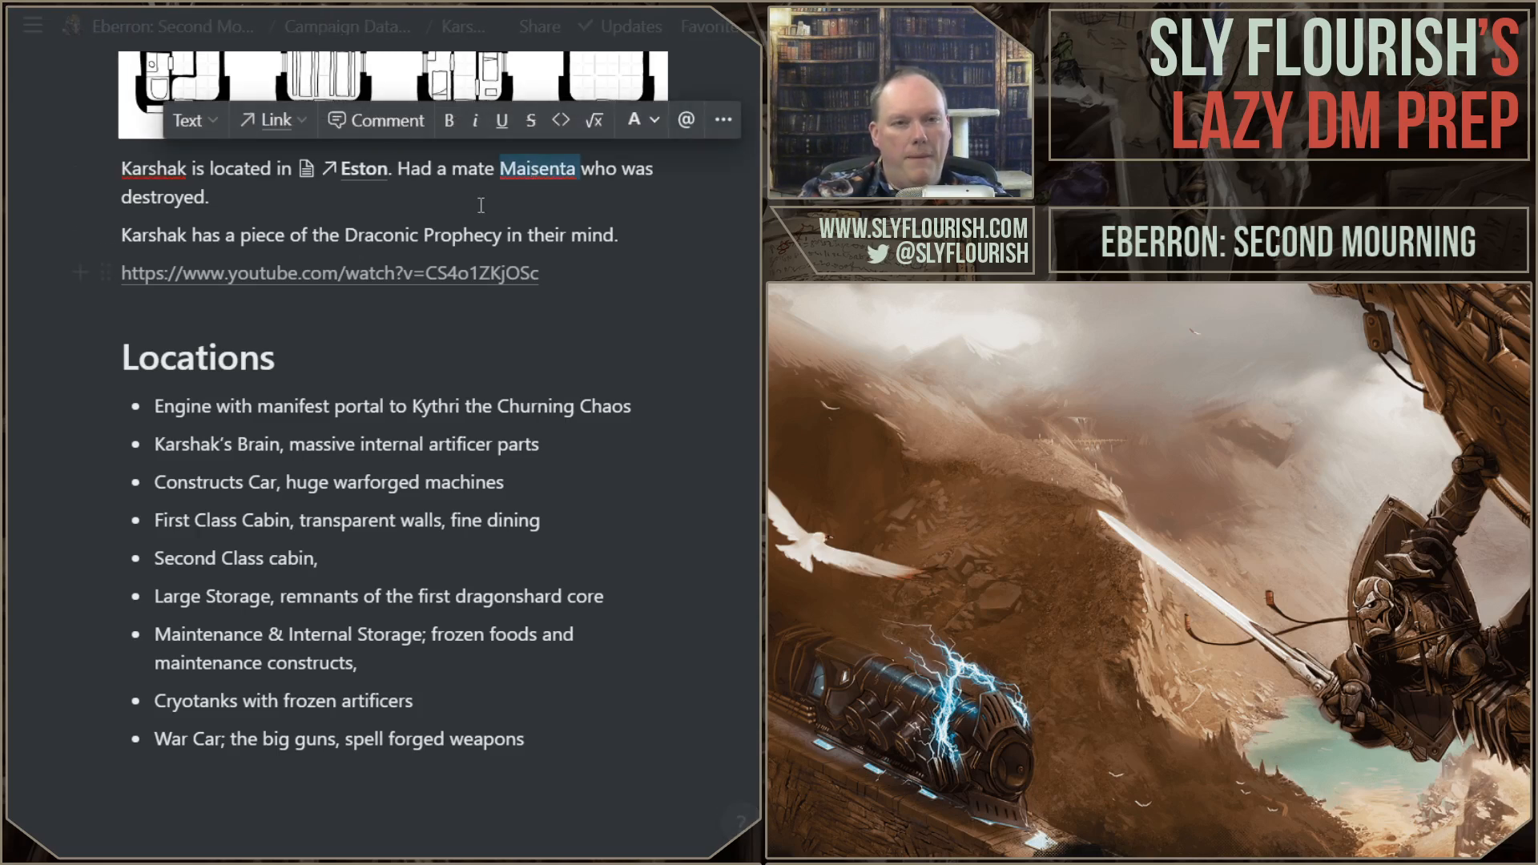
# Step: Return to the session notes and complete the Karshak secret with "Maisenta. Maisenta is now destroyed."
pyautogui.hotkey('alt', 'Left')
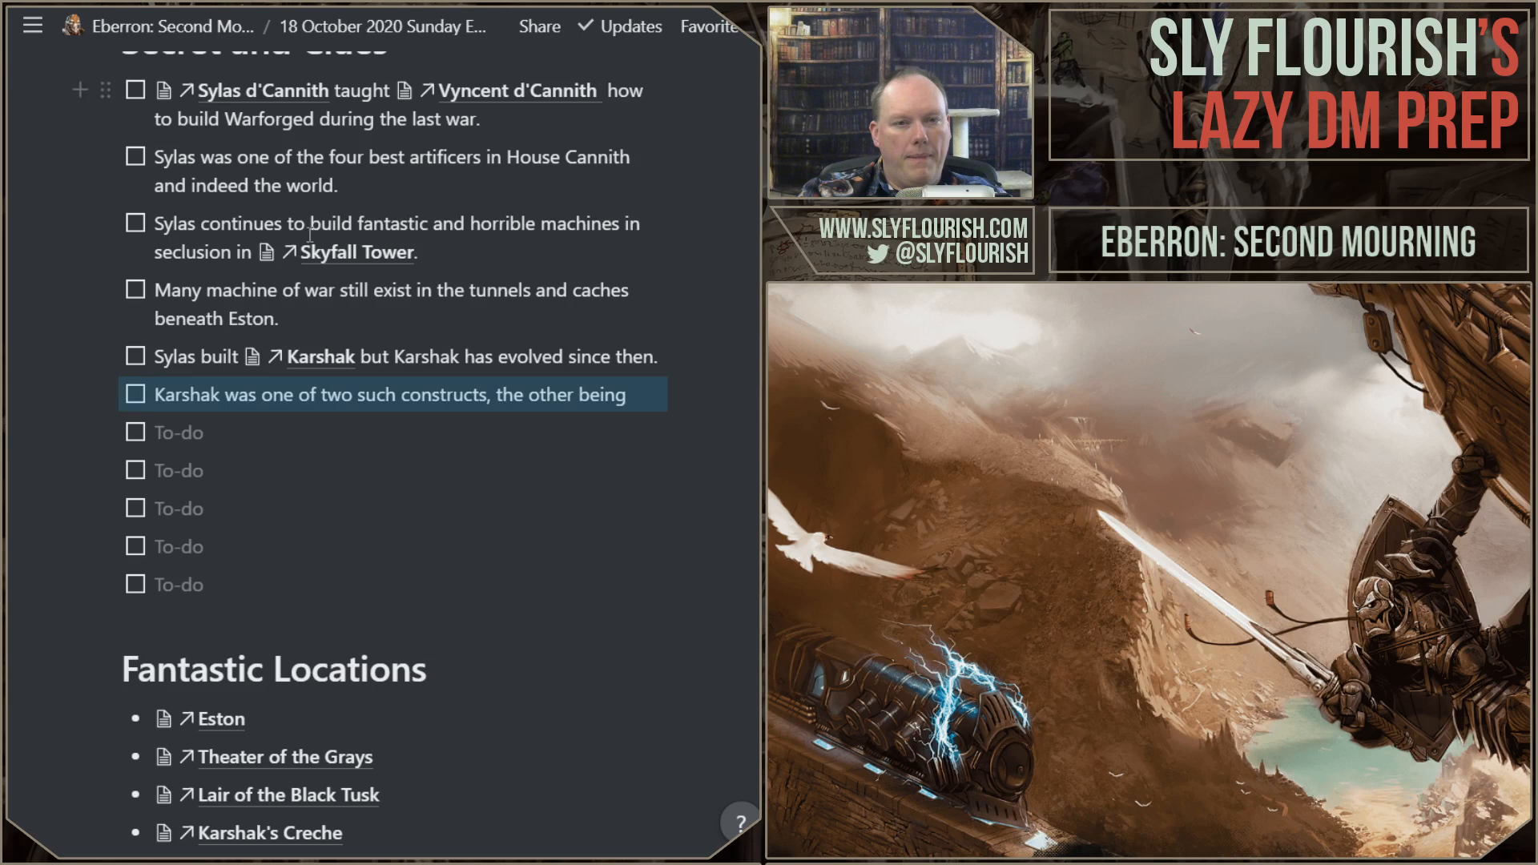
pyautogui.click(636, 394)
pyautogui.hotkey('ctrl', 'v')
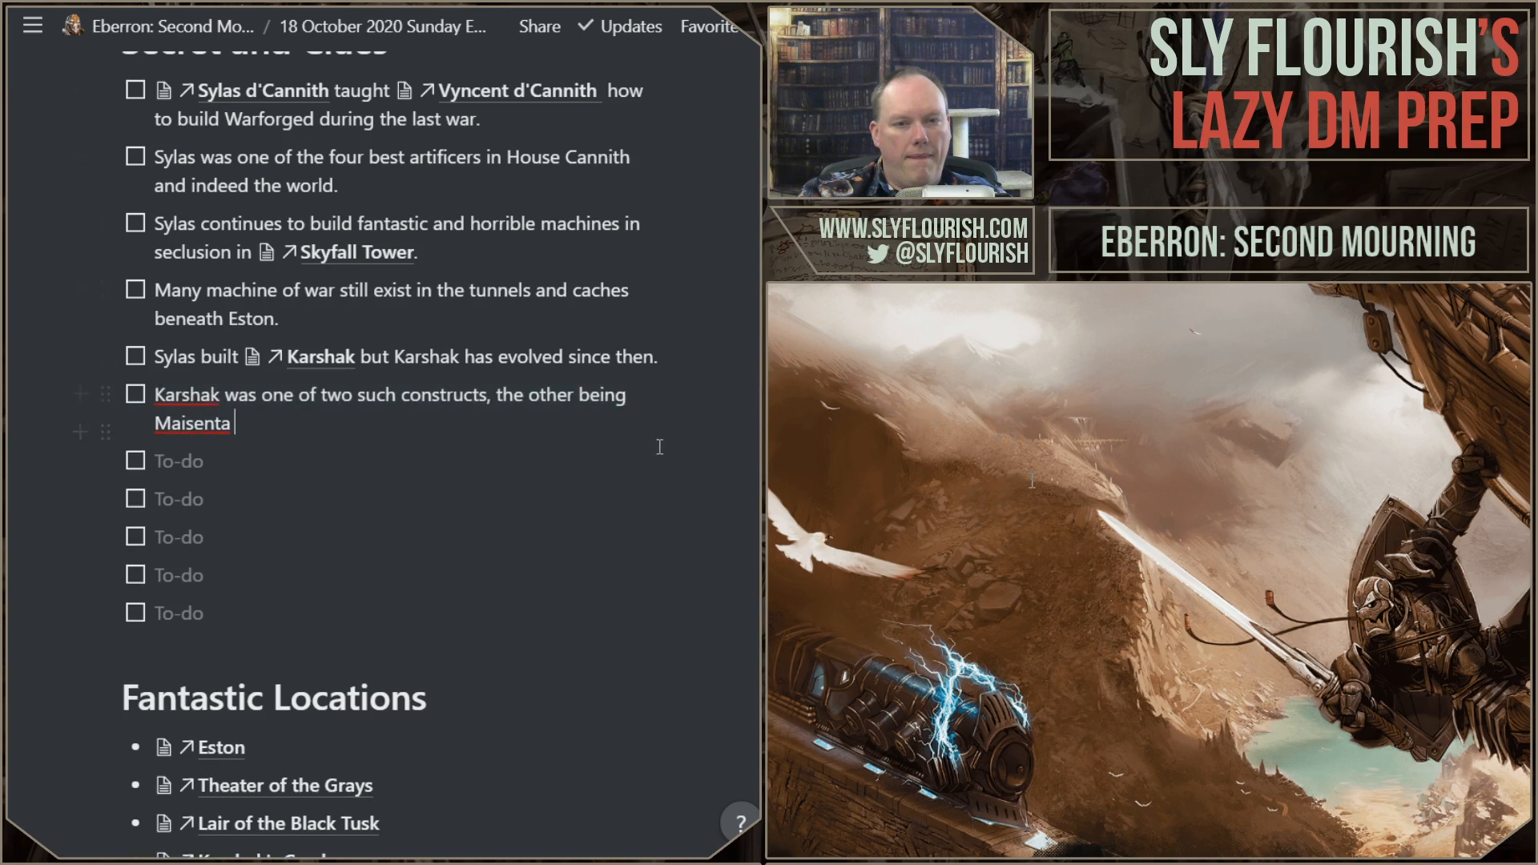
pyautogui.write('.')
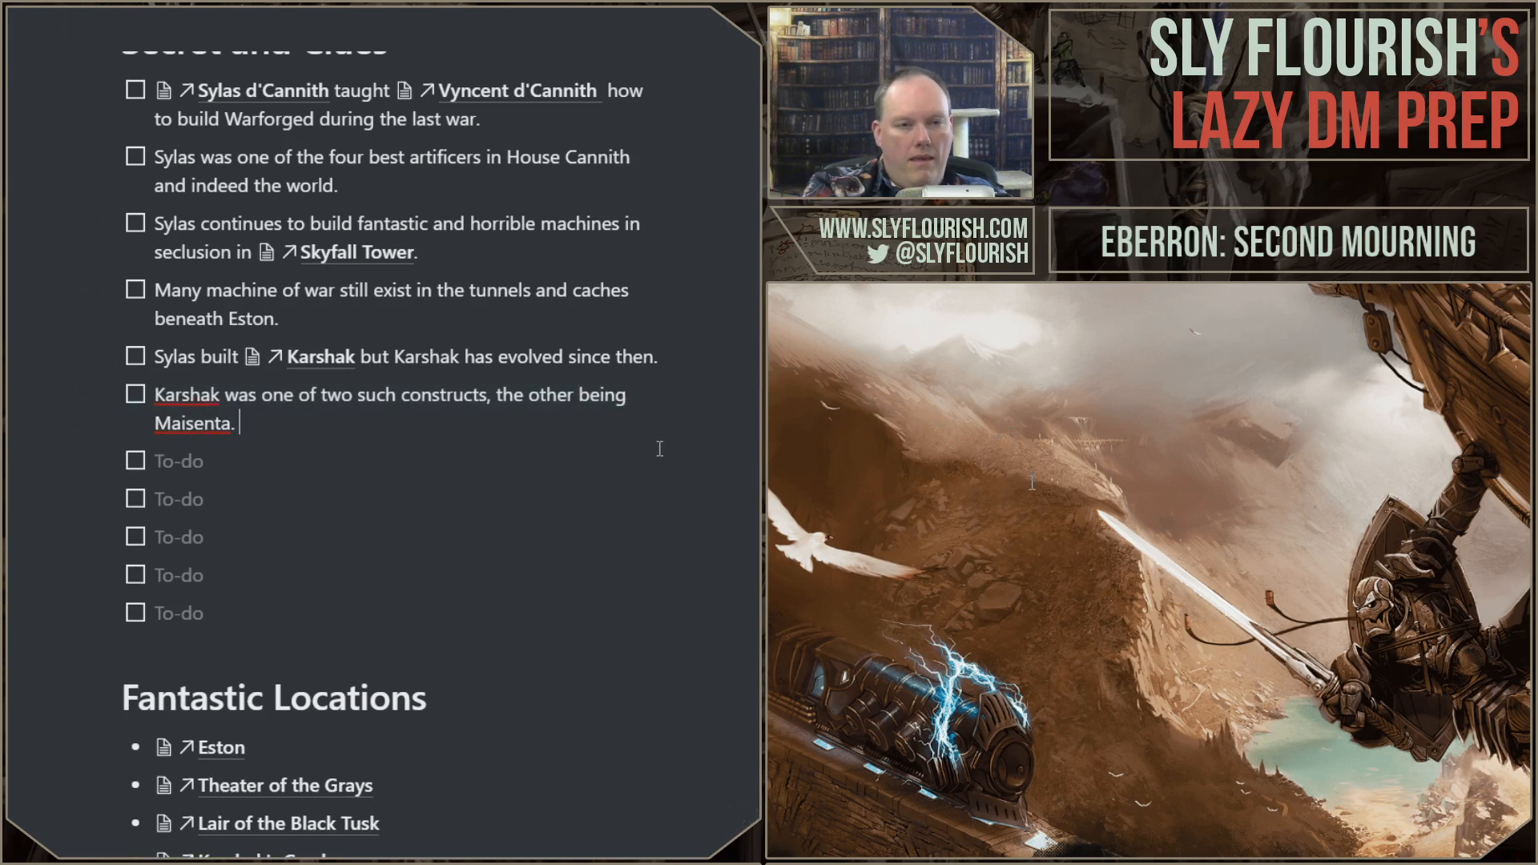
pyautogui.write(' Mais')
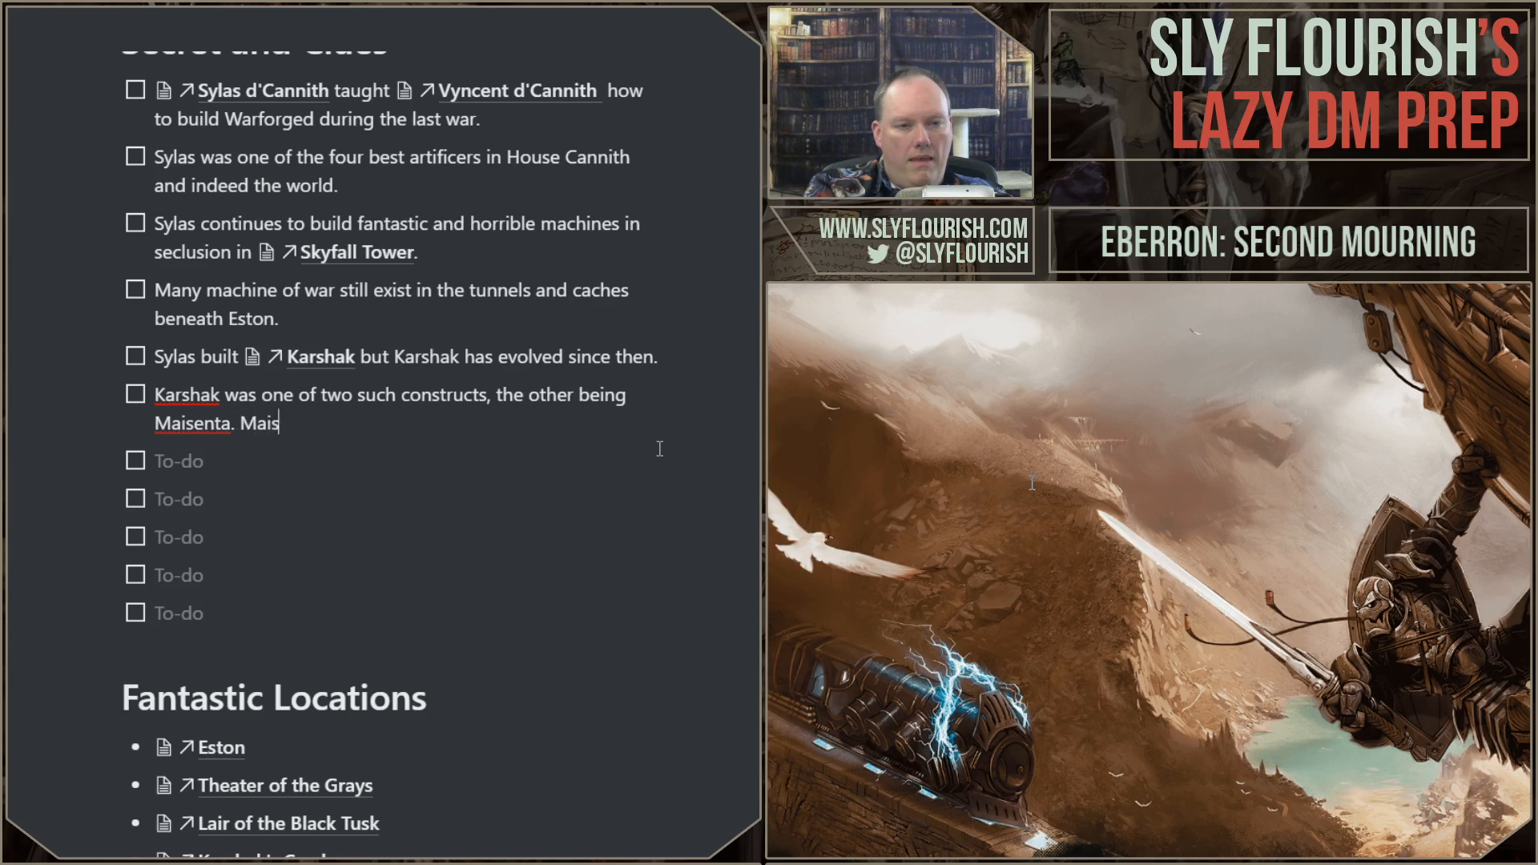
pyautogui.write('enta is now destroyed.')
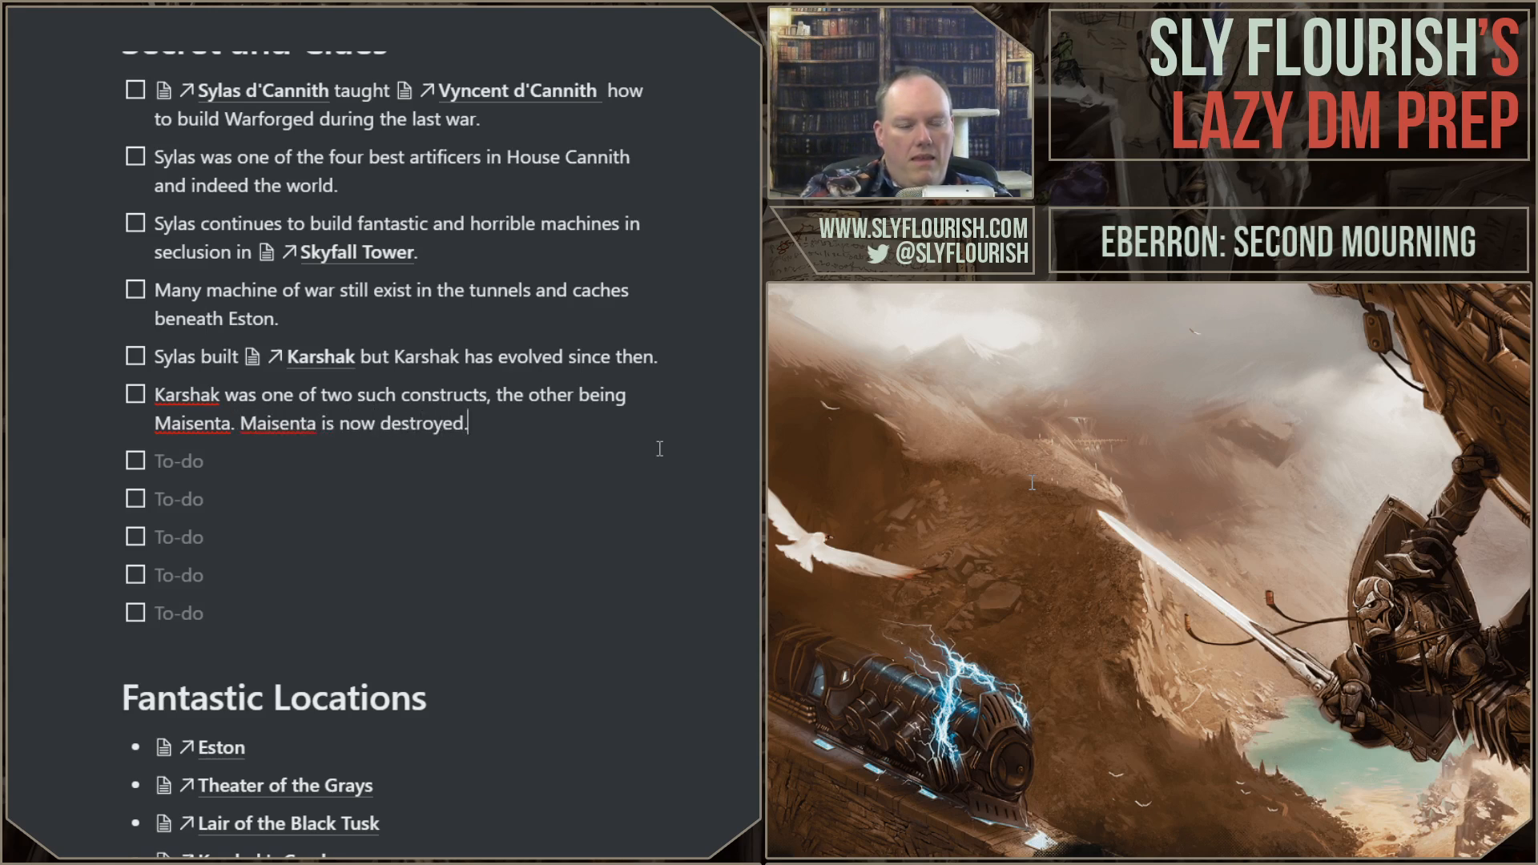
pyautogui.press('Down')
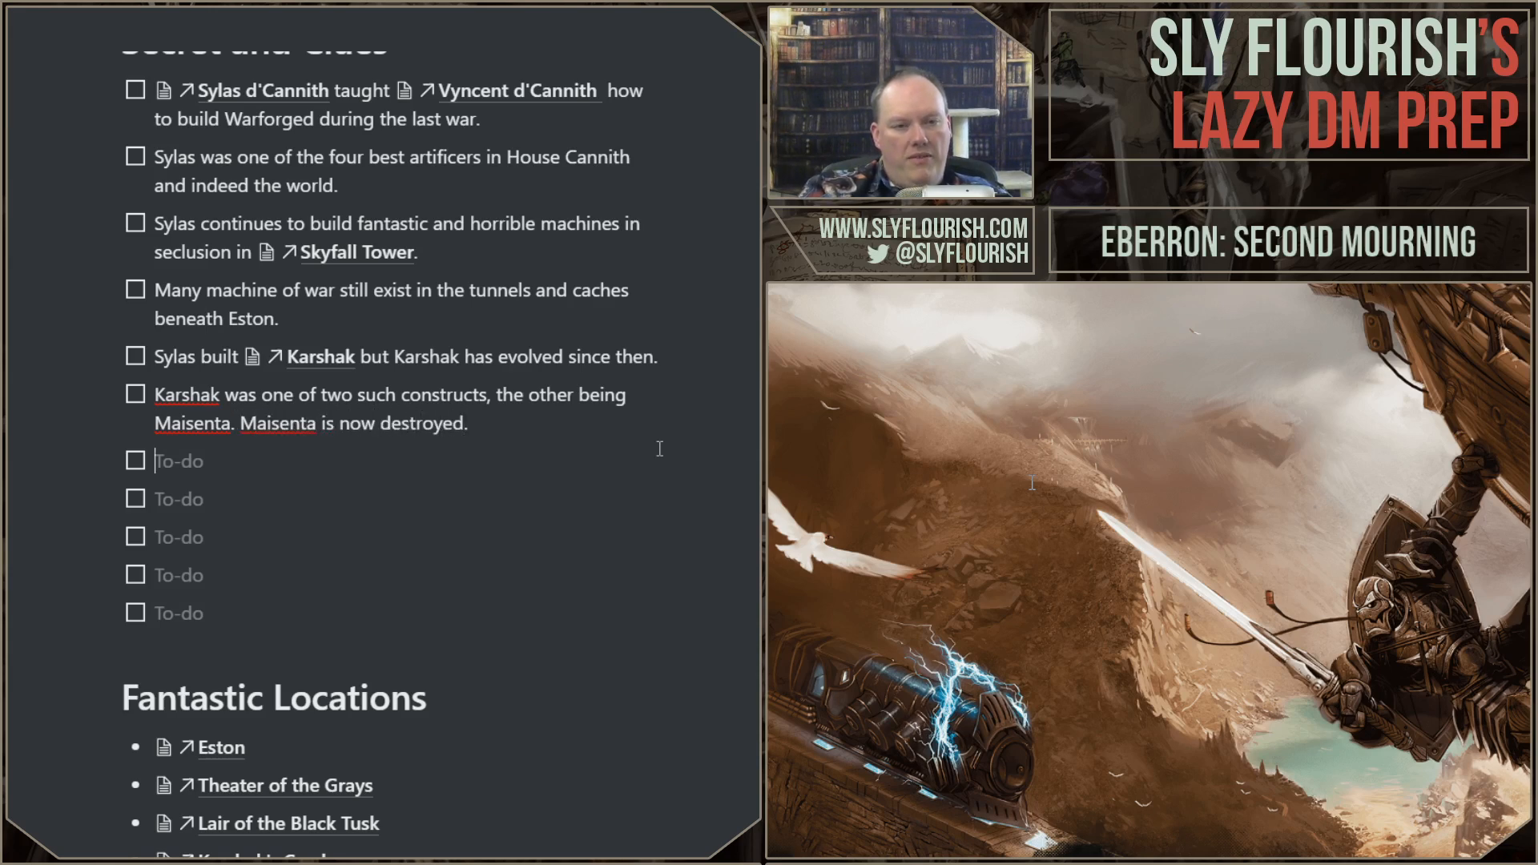
# Step: Reword the end of the Maisenta sentence to "was destroyed roughly five years past"
pyautogui.hotkey('ctrl', 'Left')
pyautogui.hotkey('ctrl', 'Left')
pyautogui.hotkey('ctrl', 'Right')
pyautogui.hotkey('ctrl', 'shift', 'Left')
pyautogui.hotkey('ctrl', 'shift', 'Left')
pyautogui.write('wea')
pyautogui.press('BackSpace')
pyautogui.press('BackSpace')
pyautogui.write('as destroyed')
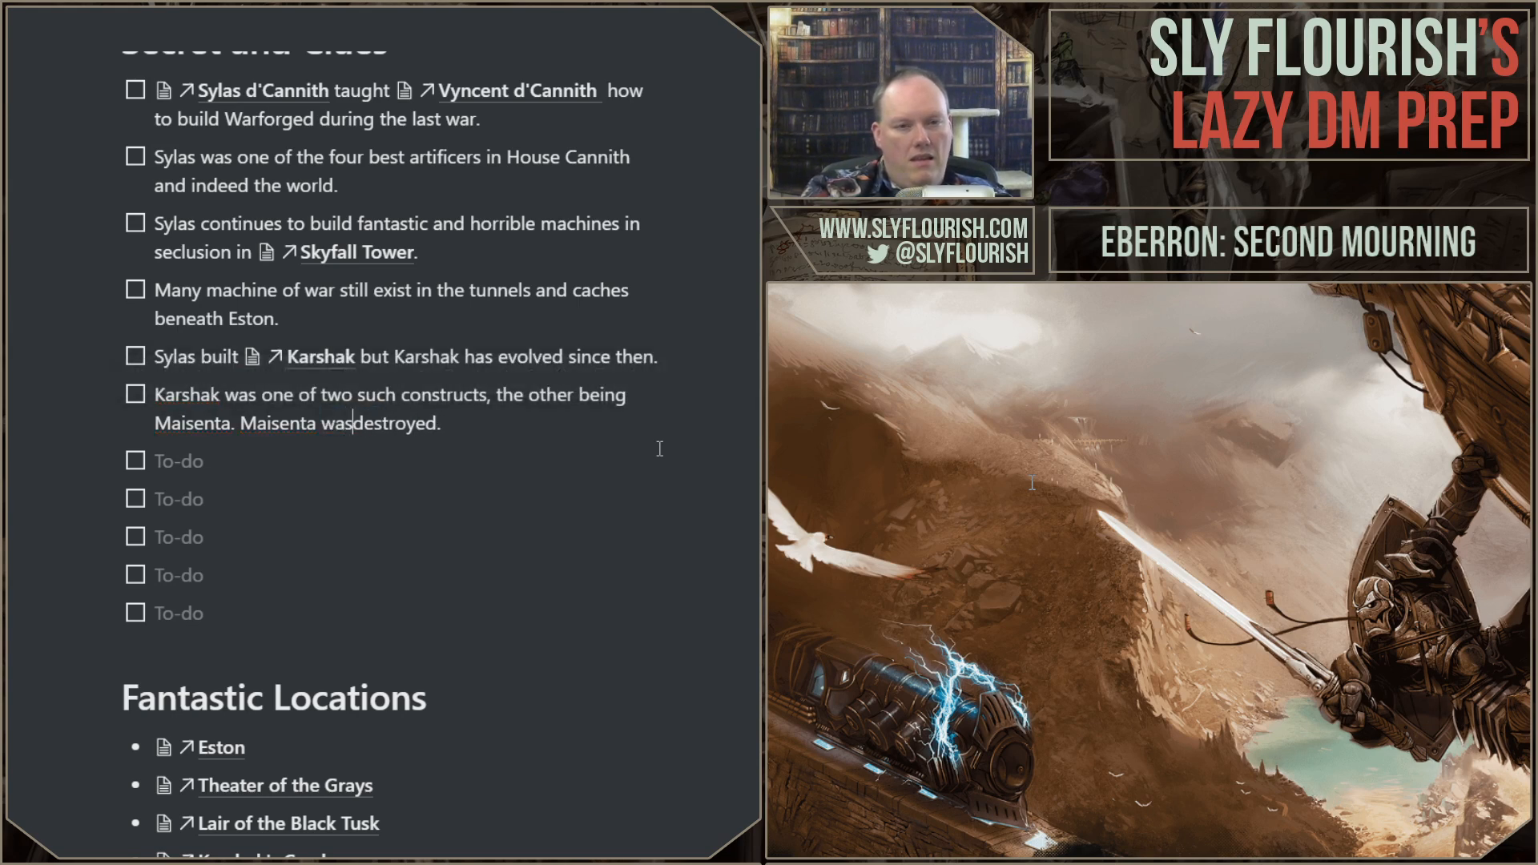
pyautogui.write(' roughly five years')
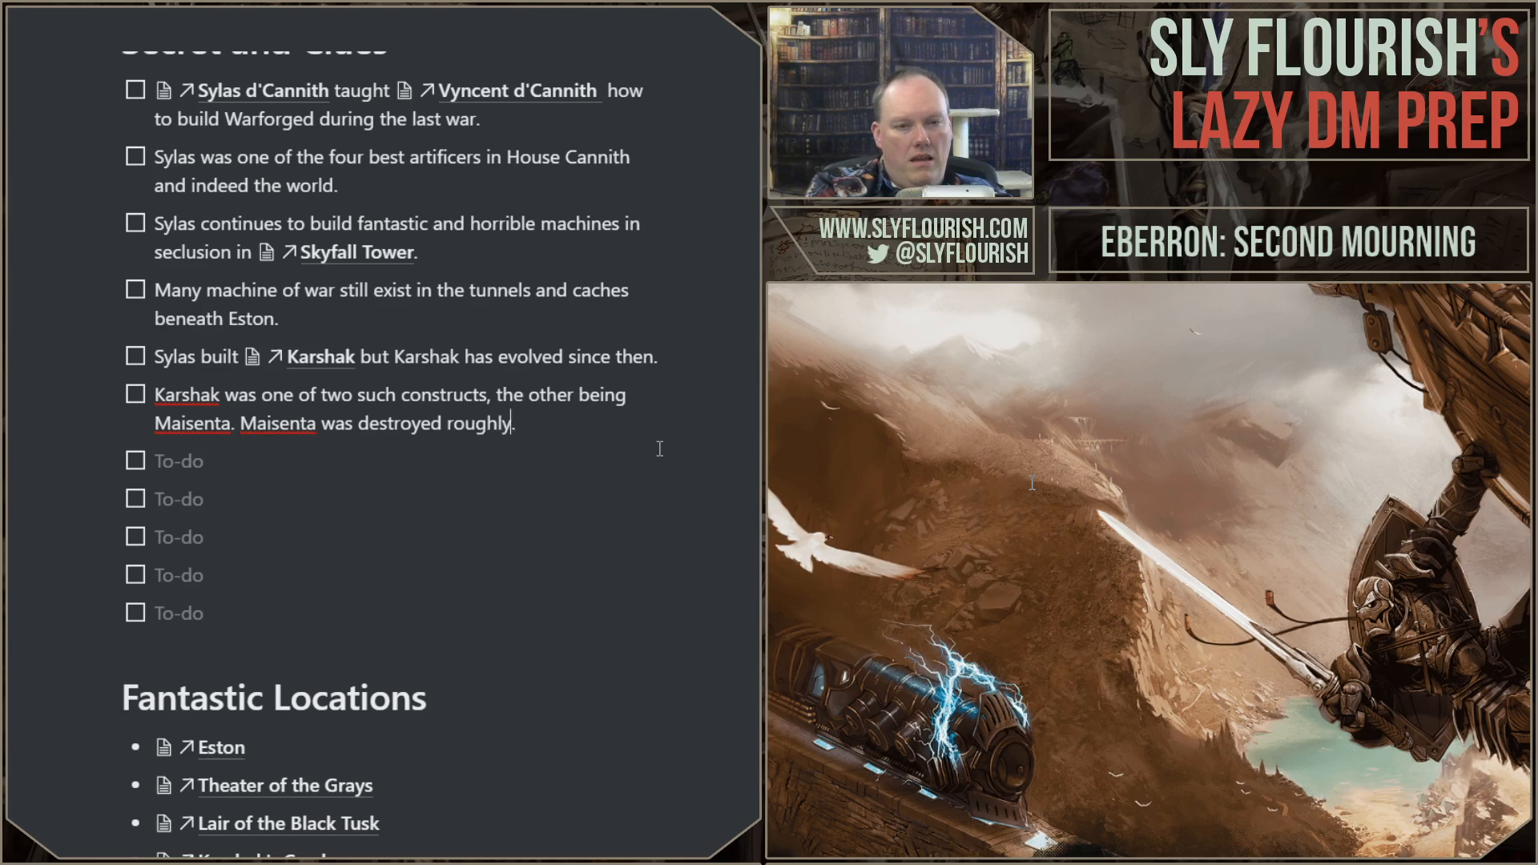
pyautogui.write(' past')
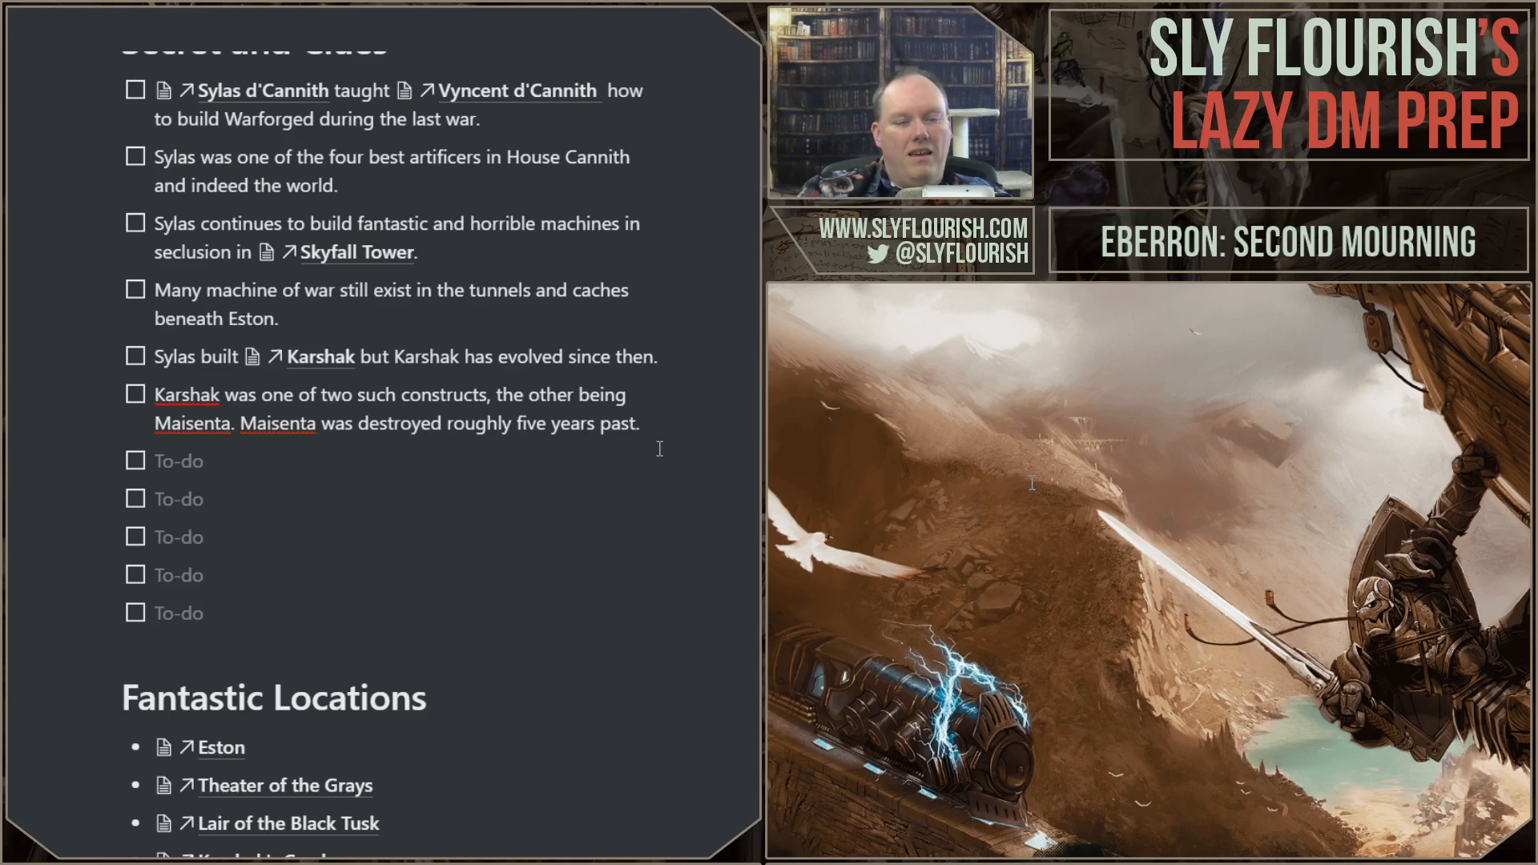
# Step: Add the secret "Karshak and Maisenta were mates. Karshak has fallen into depression since then." in the next empty to-do
pyautogui.write('Kar')
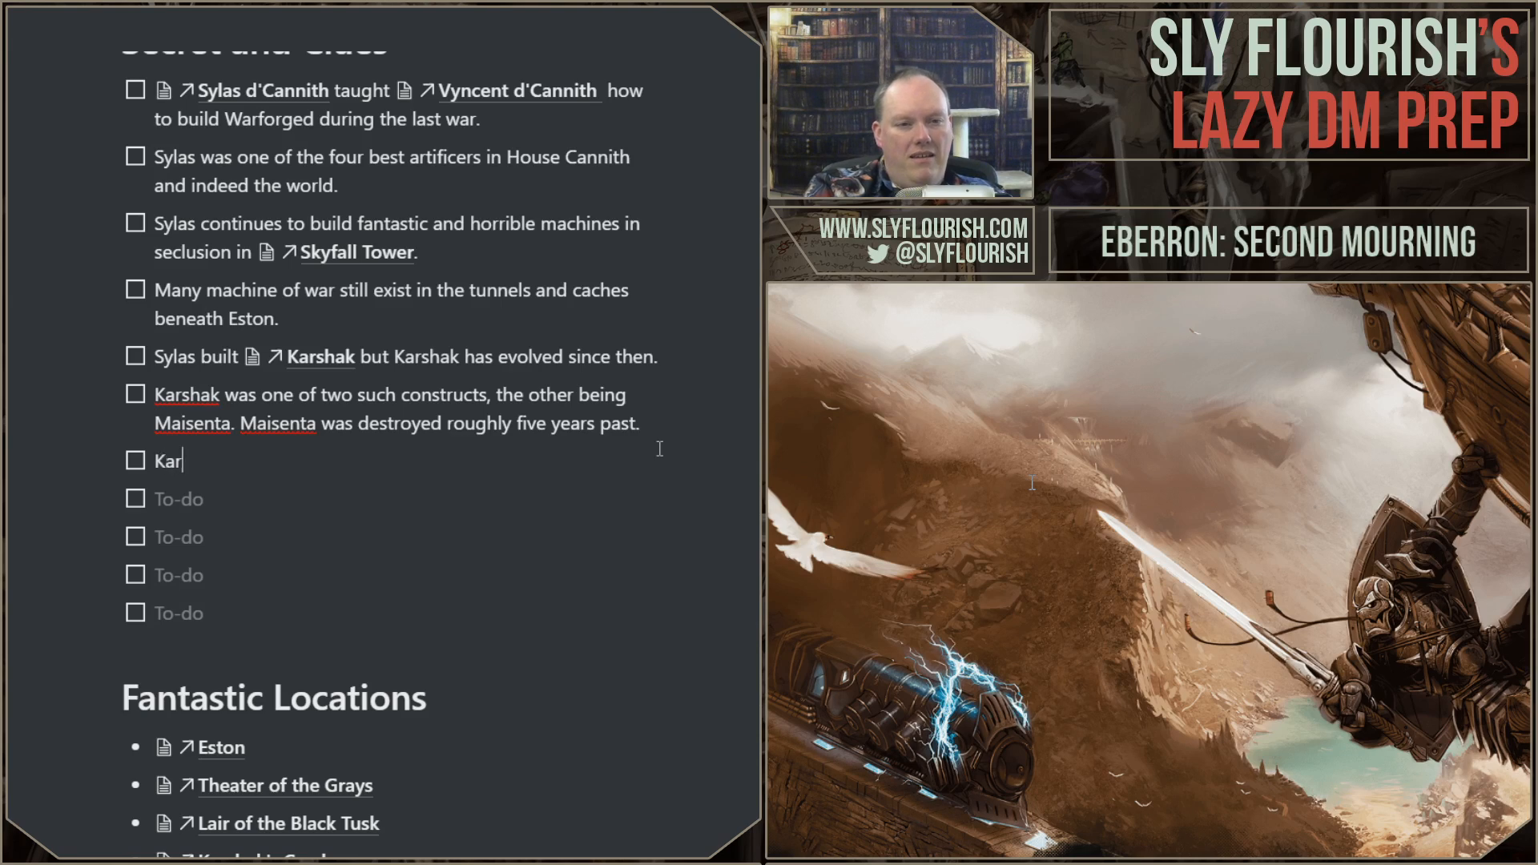
pyautogui.write('shak and Maisent')
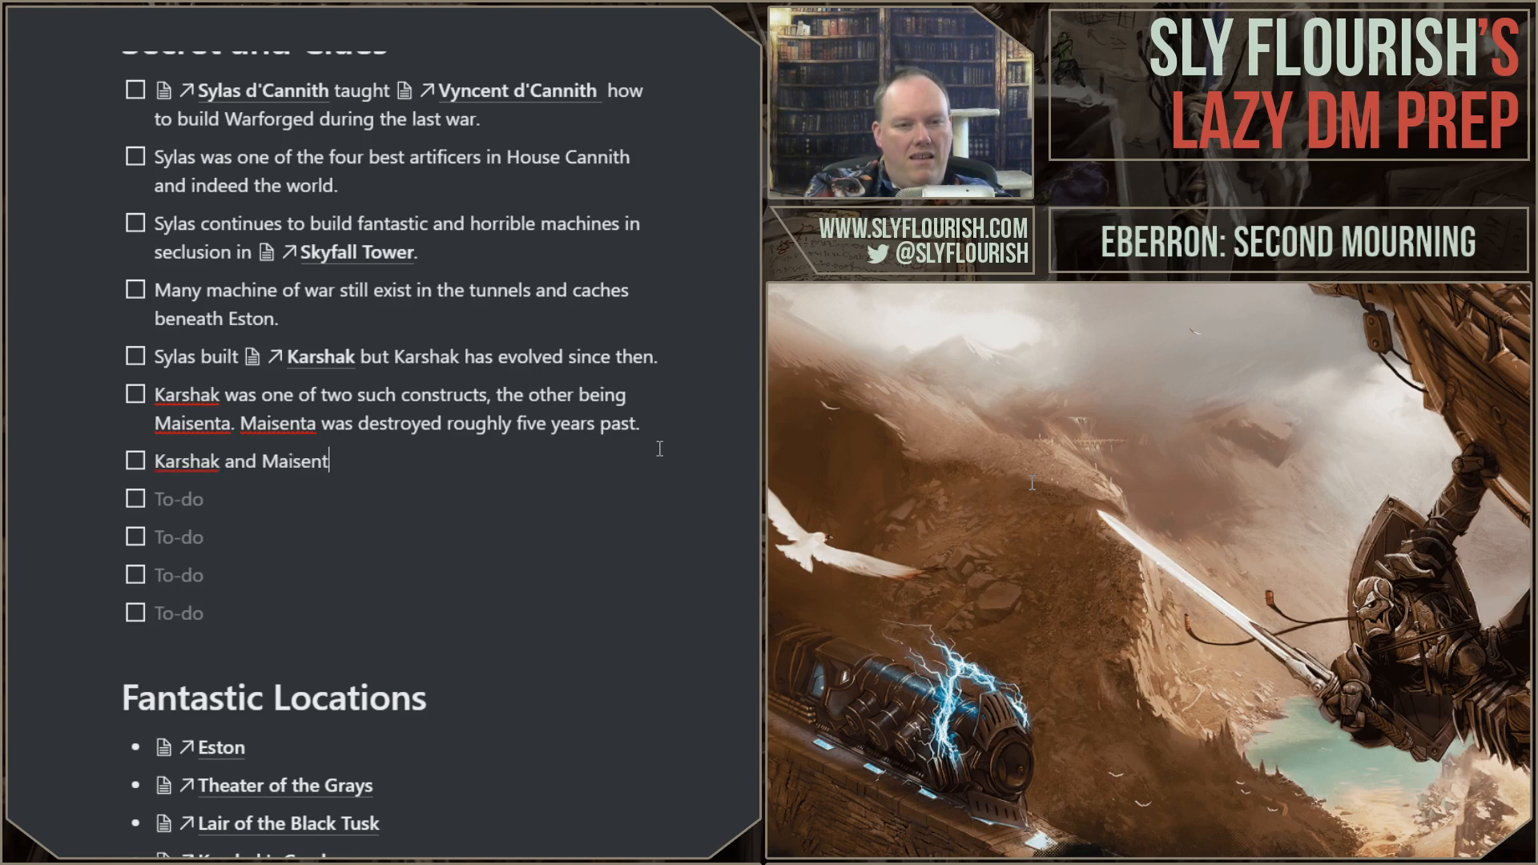
pyautogui.write('a were mates')
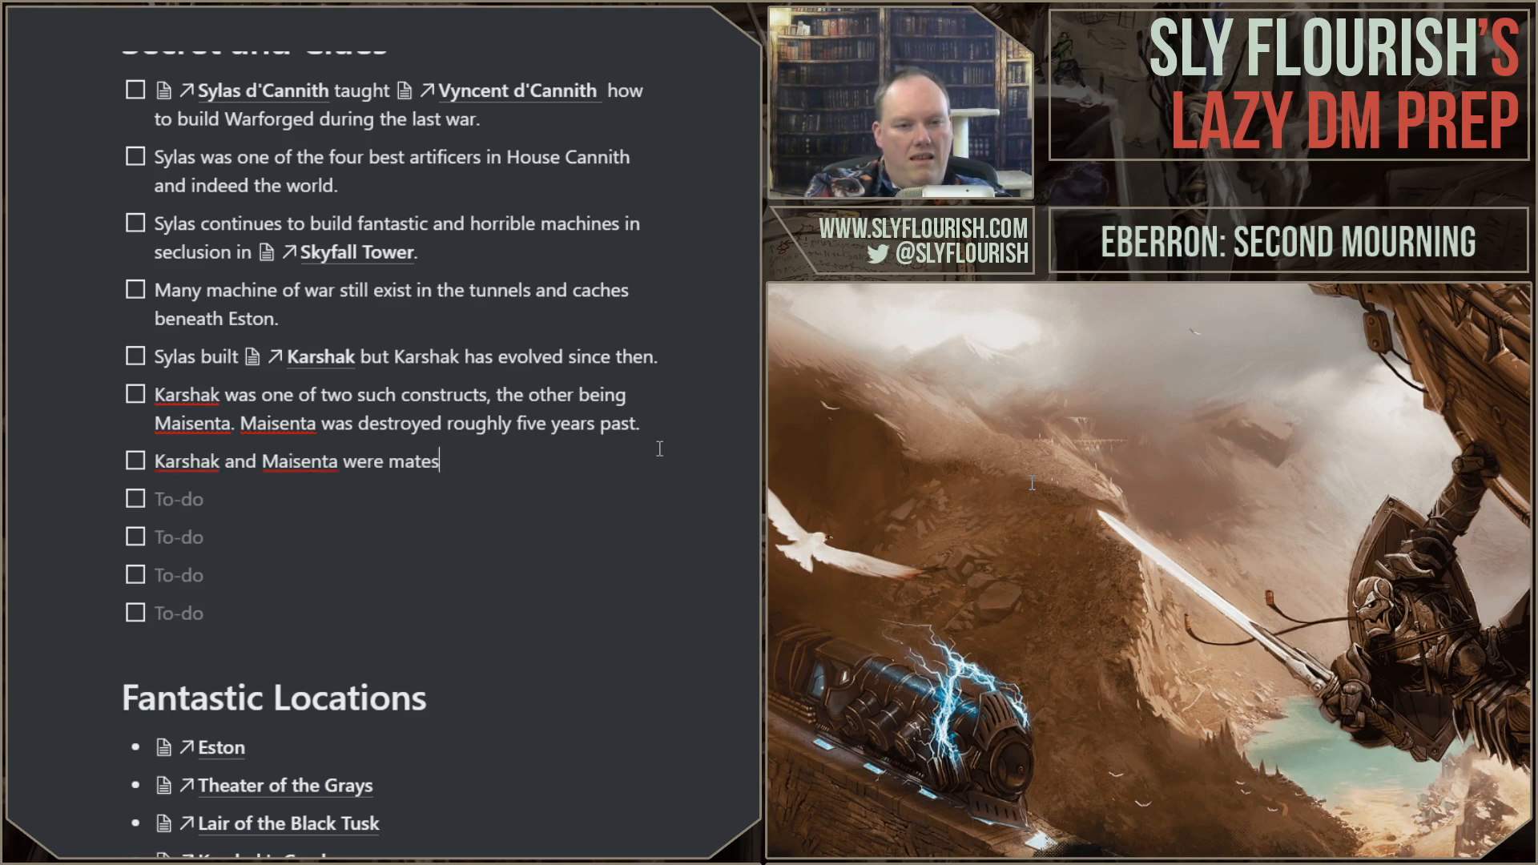
pyautogui.write('. Karshak has fallen into de')
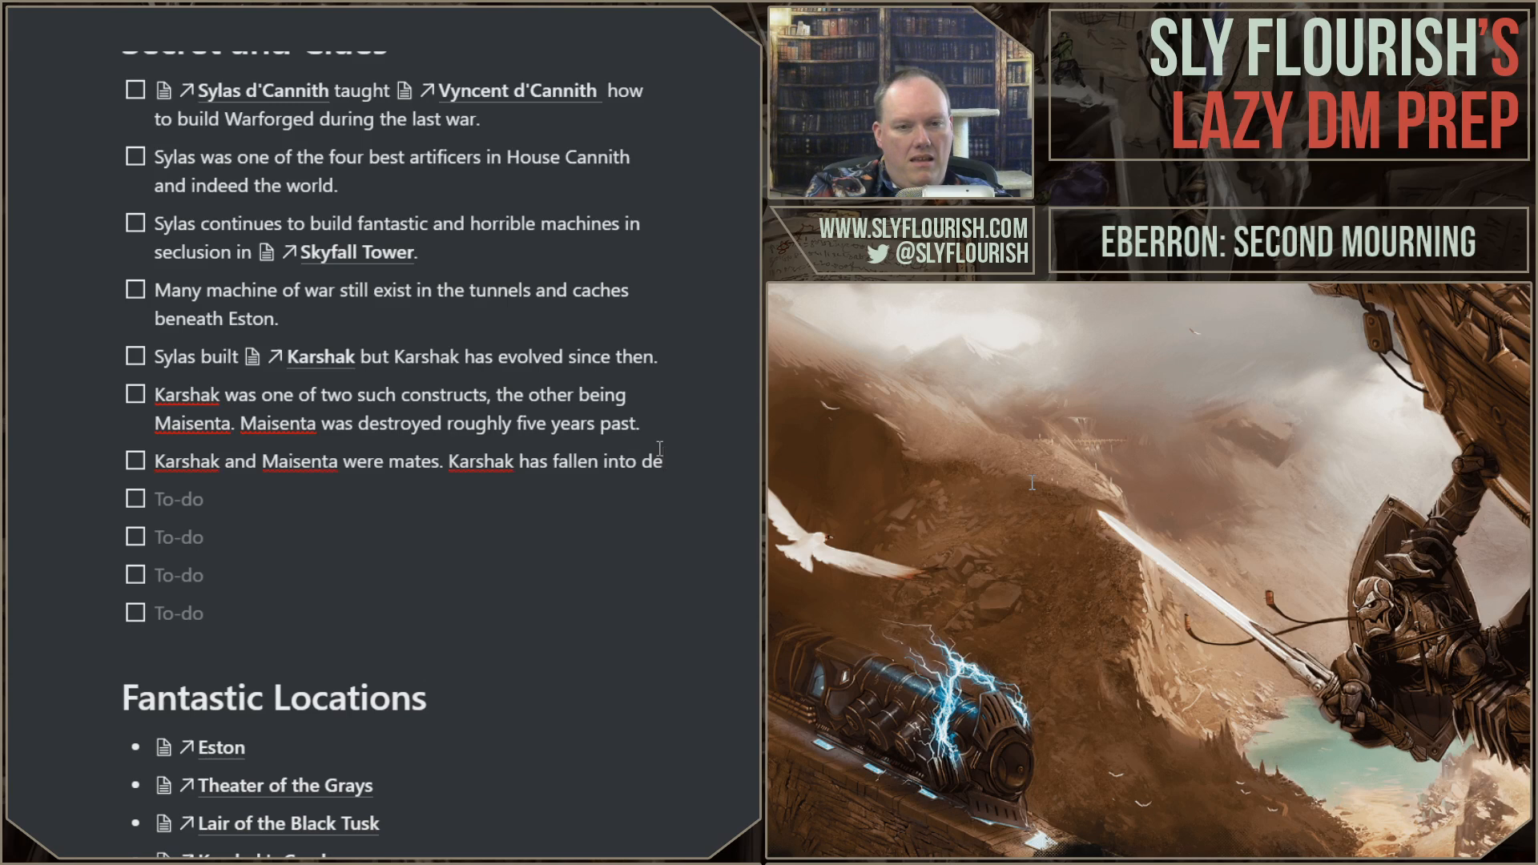
pyautogui.write('pression since then.')
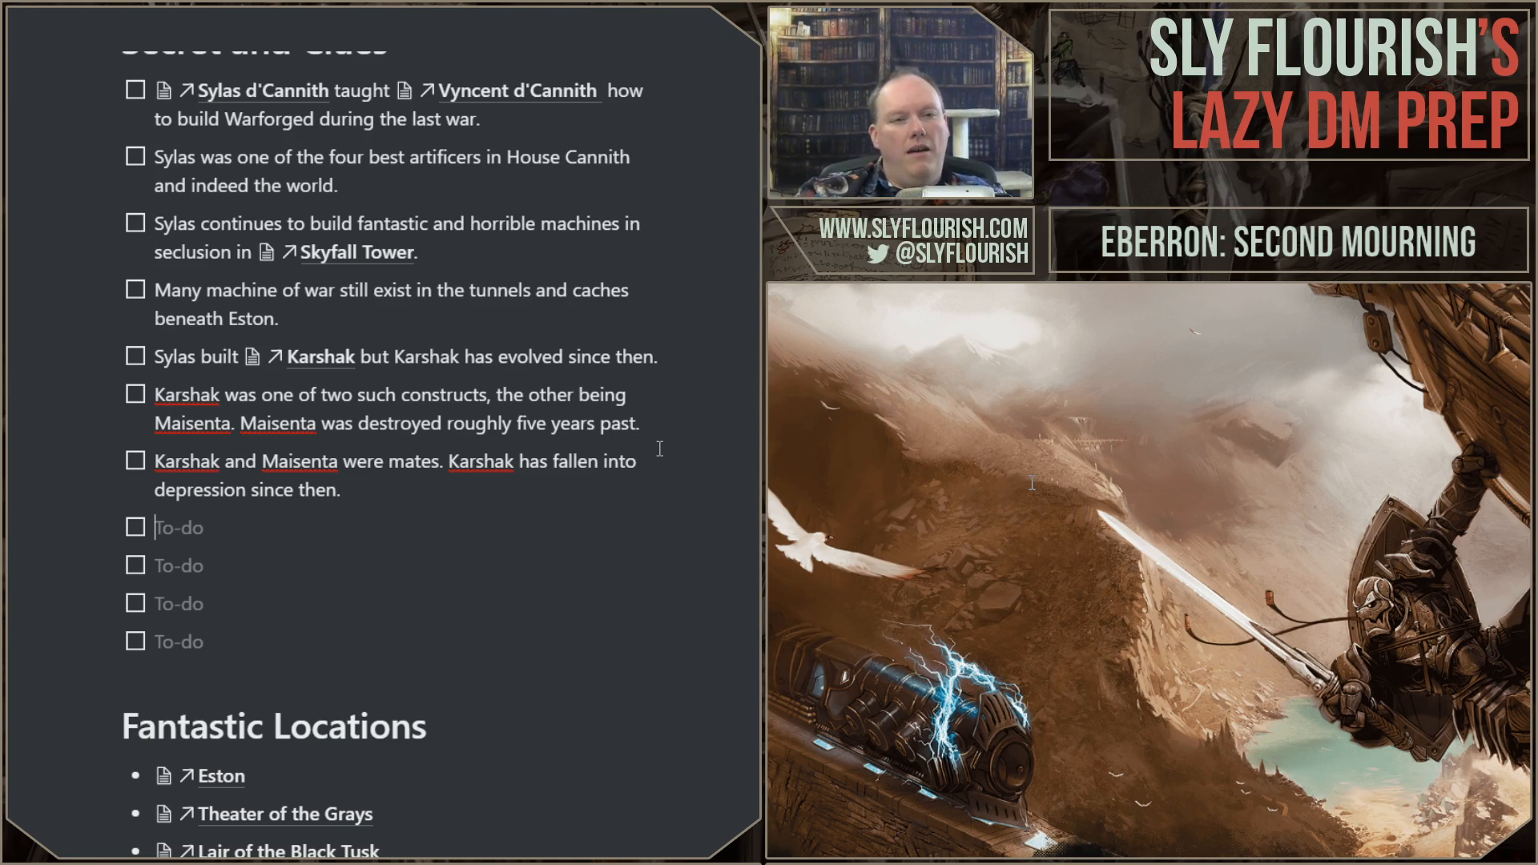
# Step: Add the secret "Black Tusk is in horrible pain from his half-constructed form." in the next empty to-do
pyautogui.press('Down')
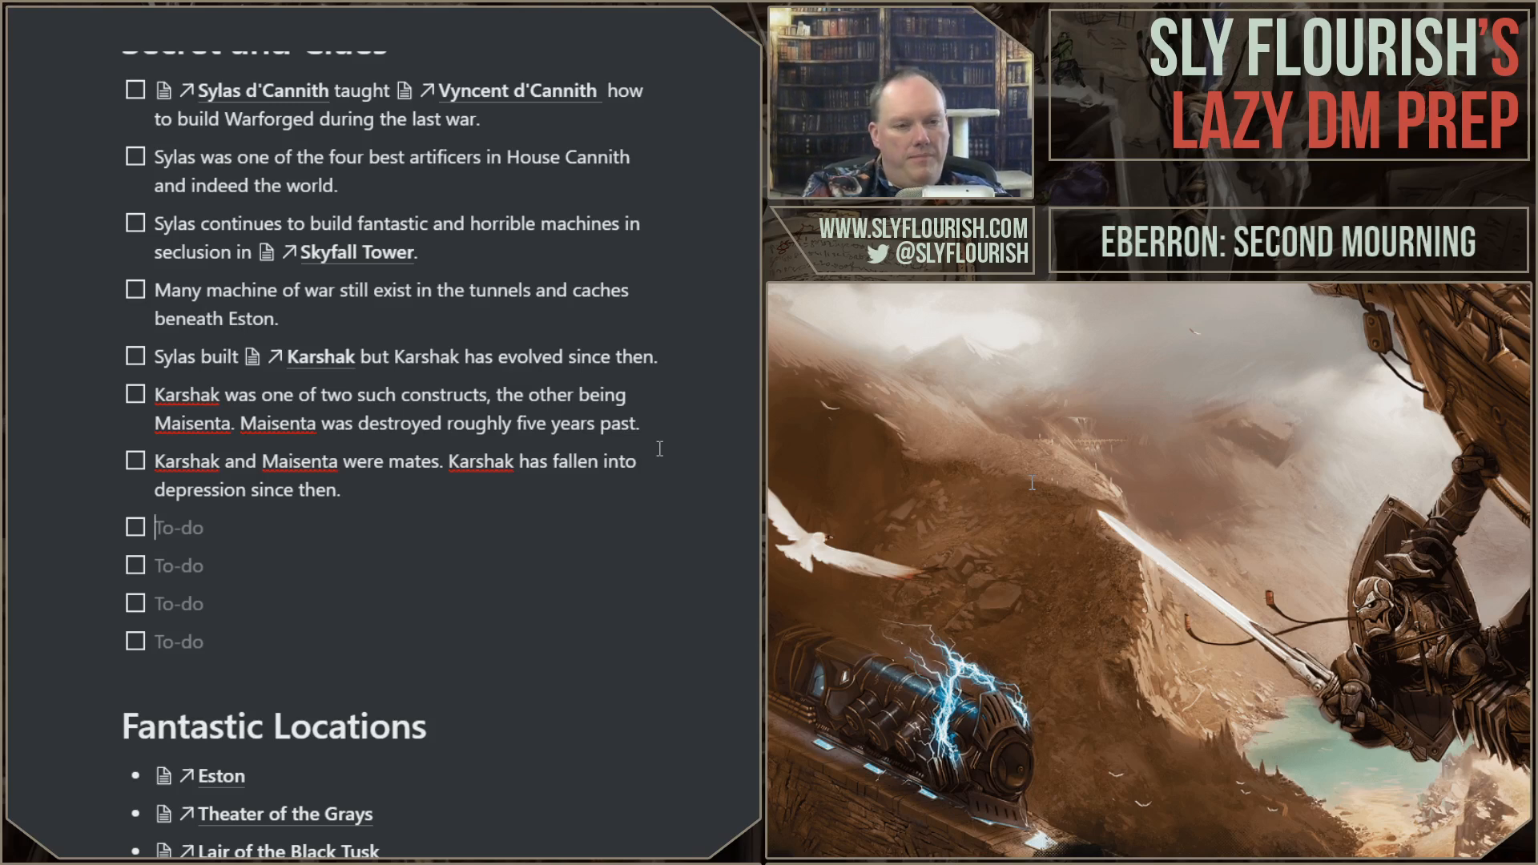
pyautogui.write('Black Tus')
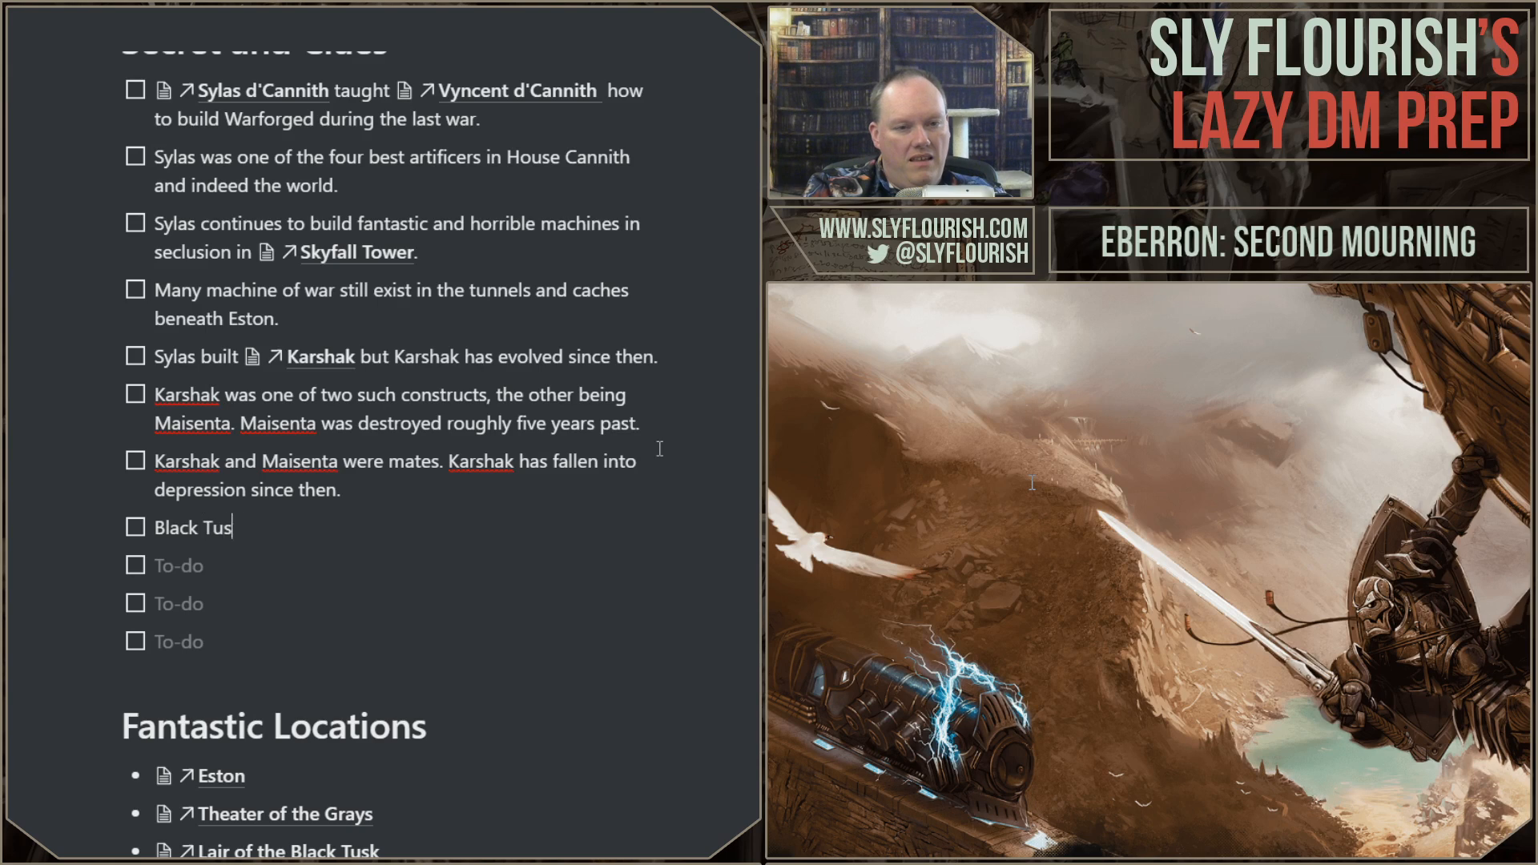
pyautogui.write('k is in horrible p')
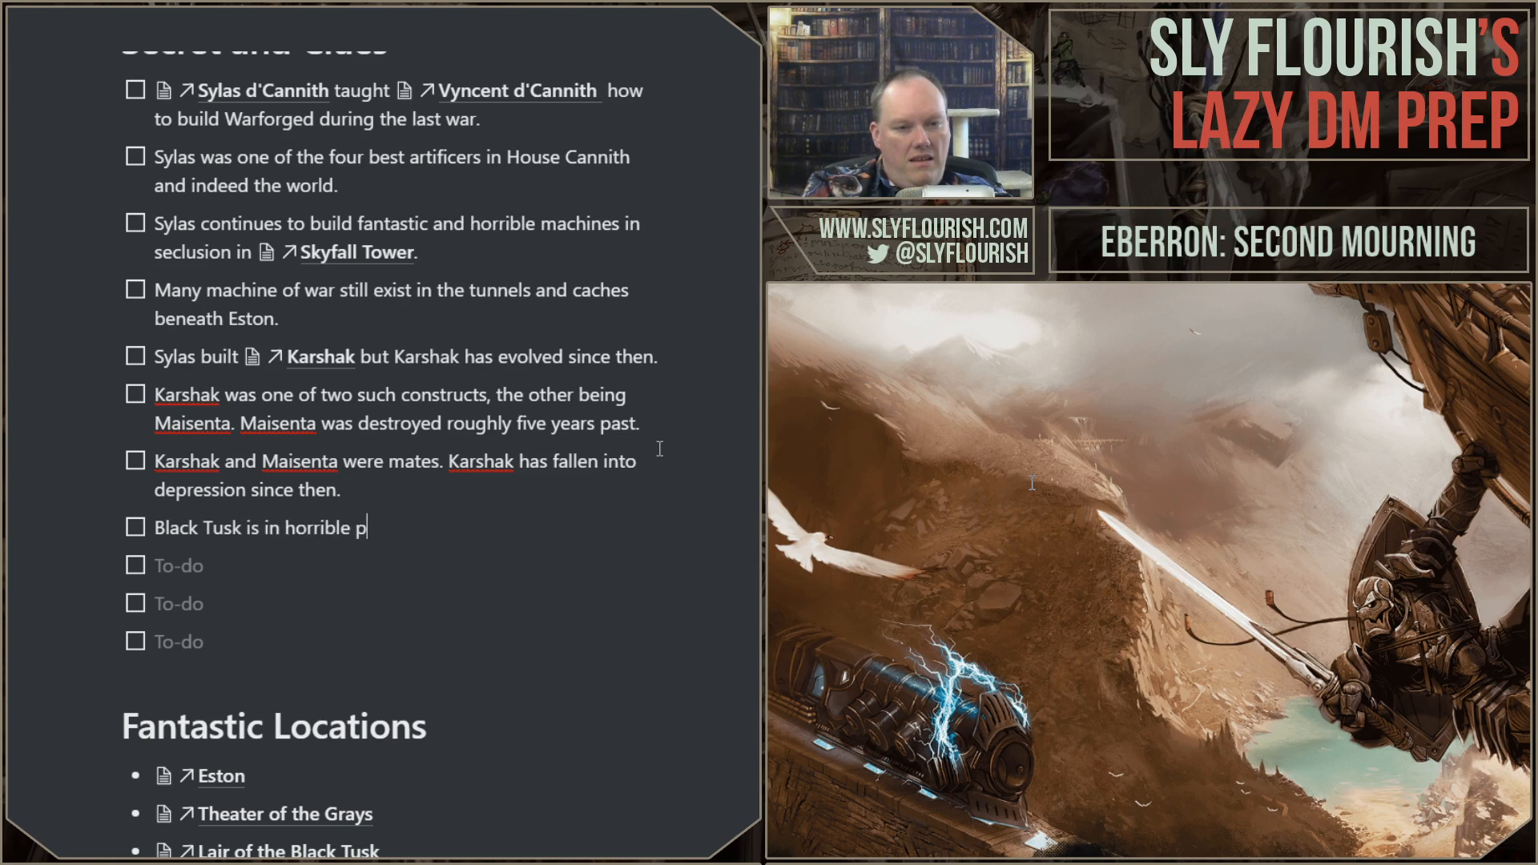
pyautogui.write('ain from his half-')
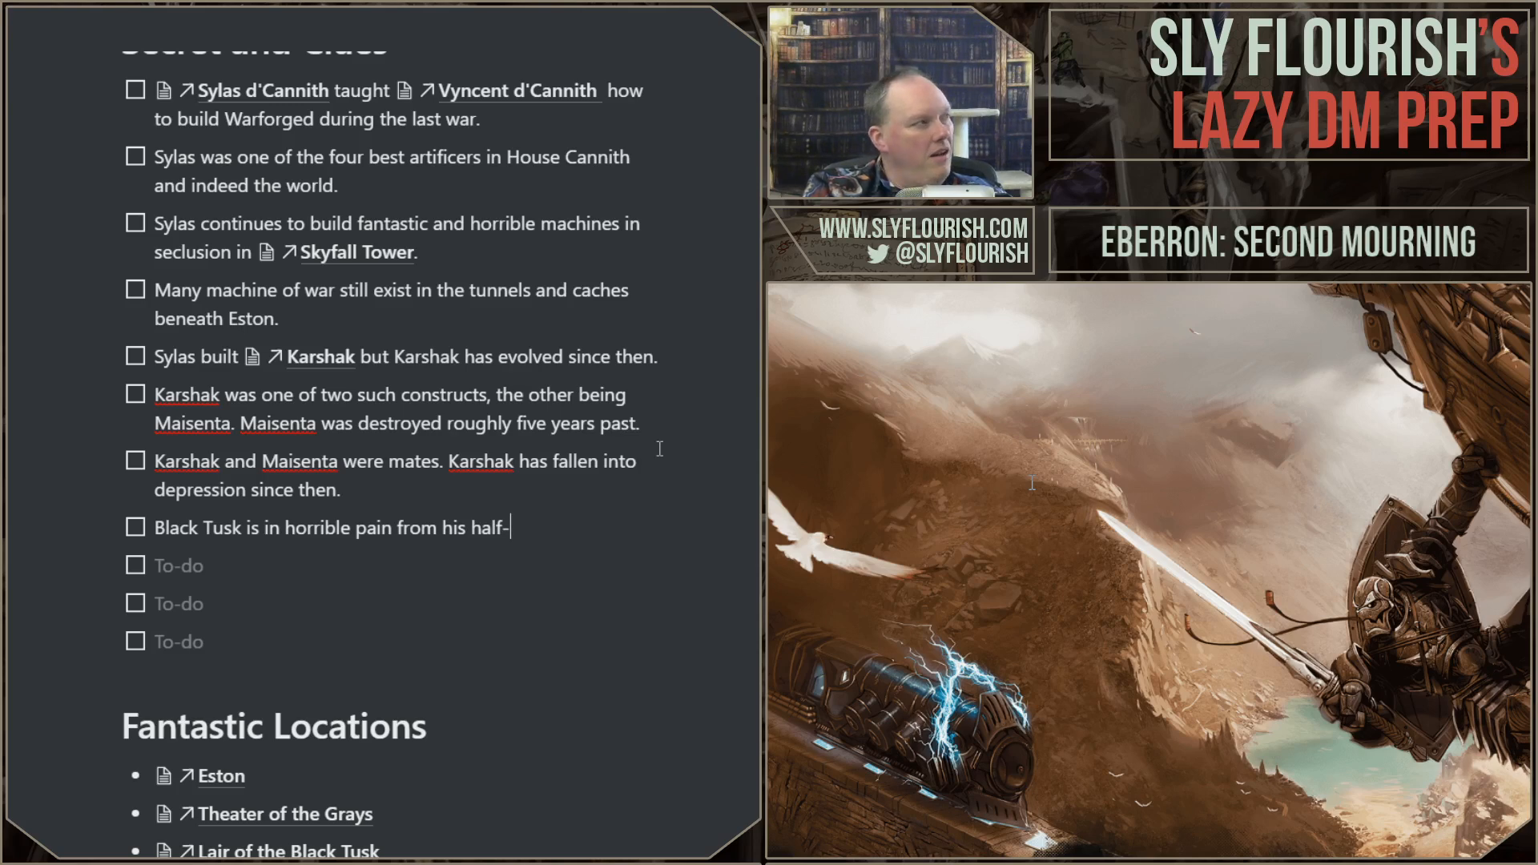
pyautogui.write('constructe')
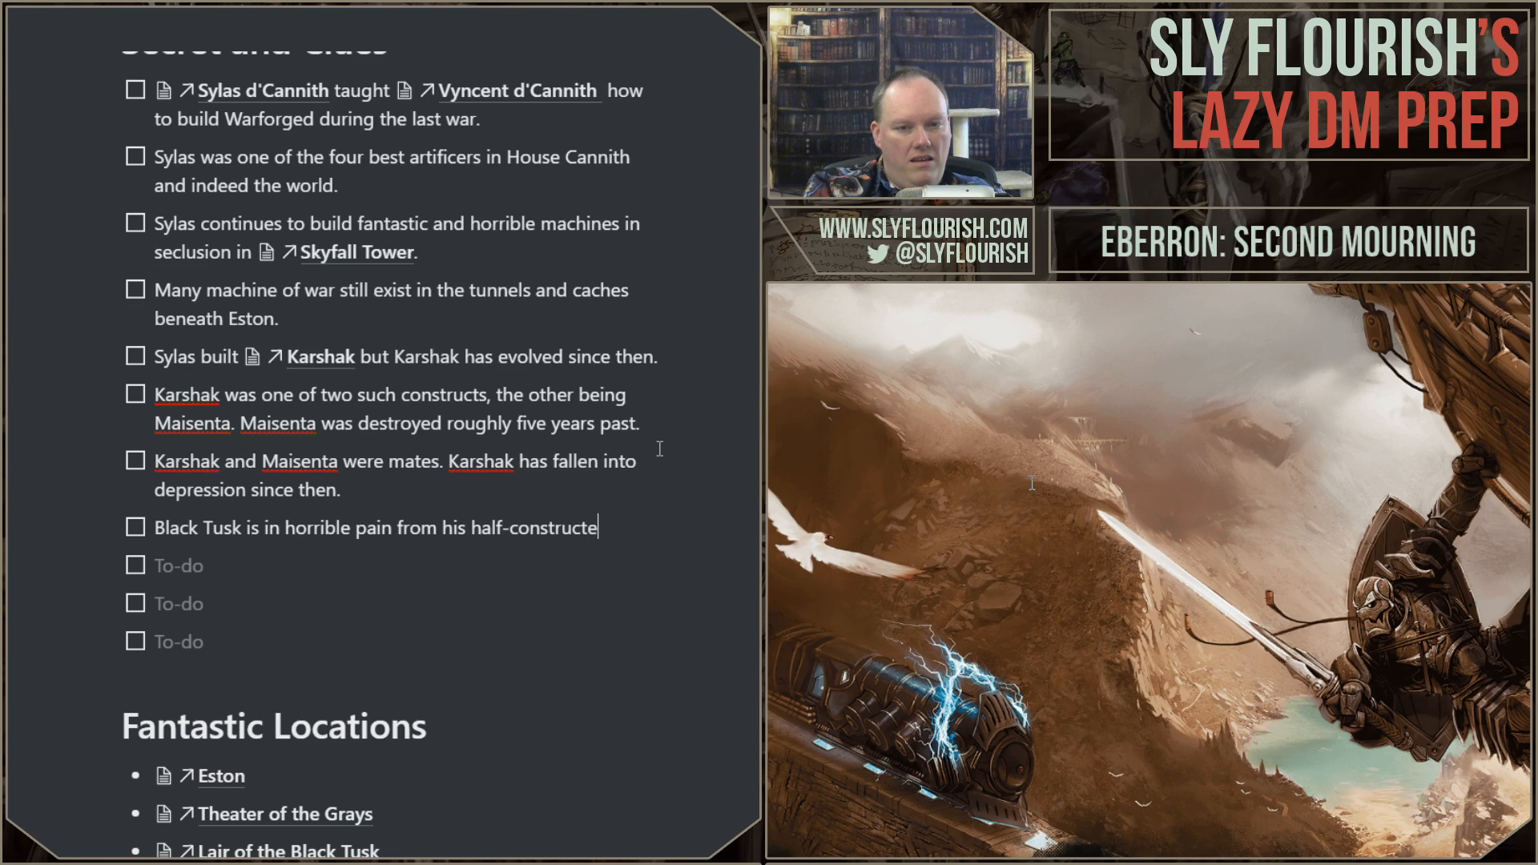
pyautogui.write('d form.')
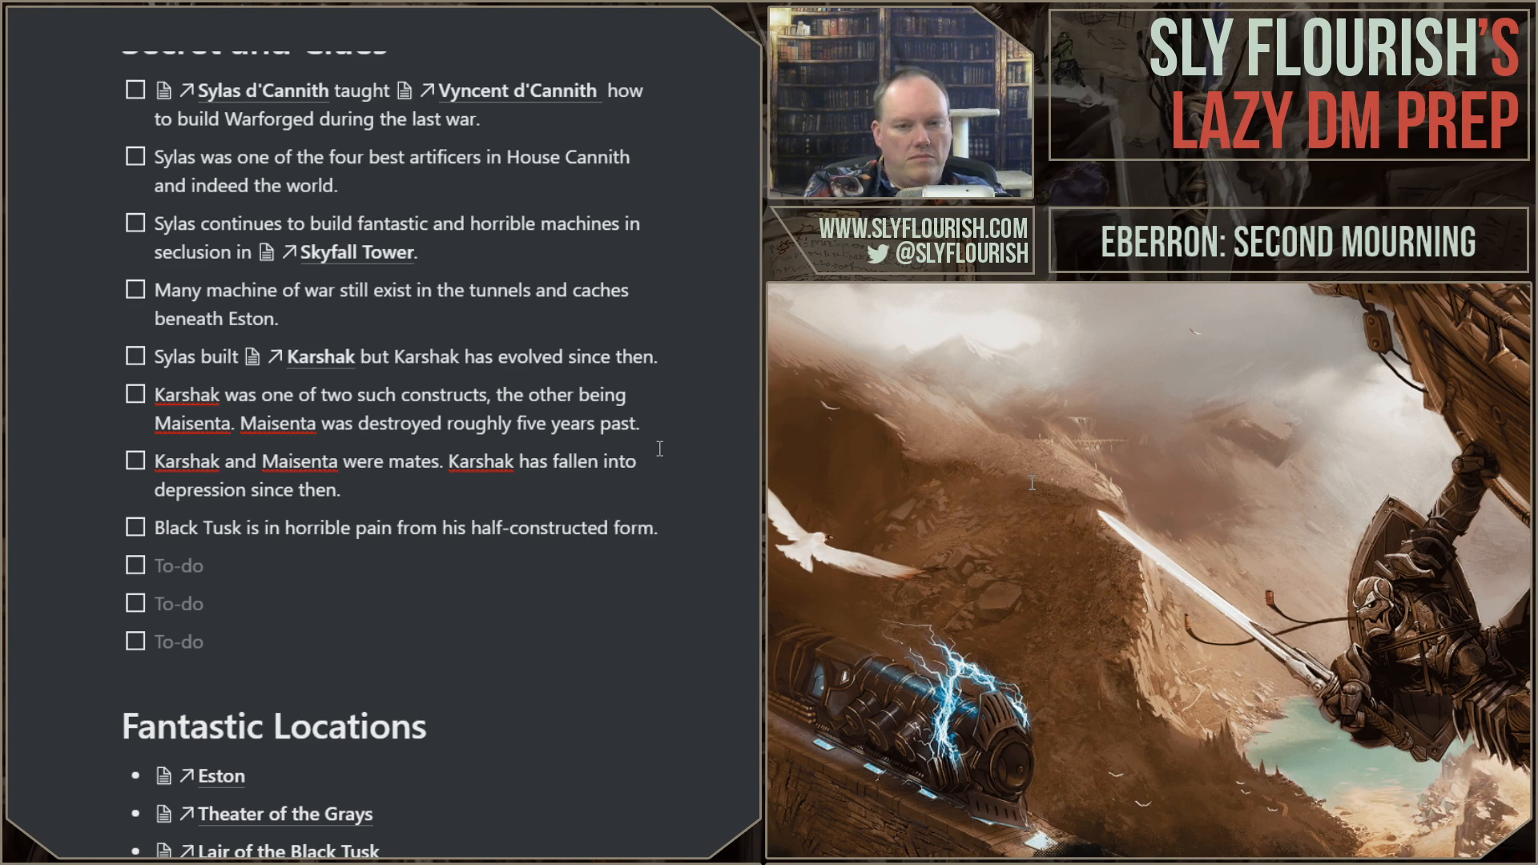
# Step: Extend the Black Tusk secret with the sentence "He hopes the docint will end that pain."
pyautogui.hotkey('shift', 'Return')
pyautogui.write('He hopes the')
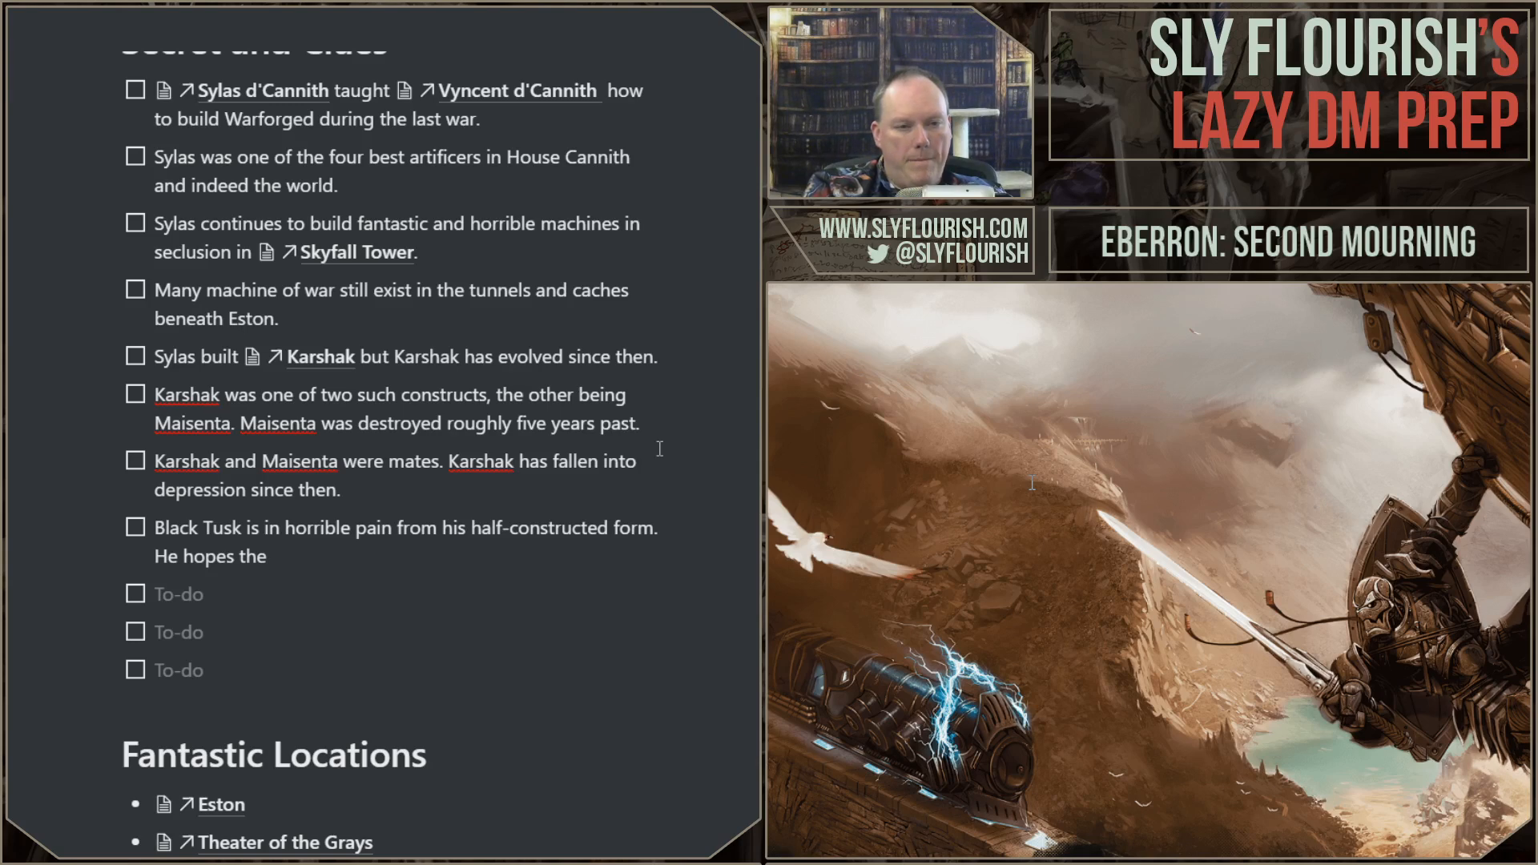
pyautogui.write('docint will end that pain.')
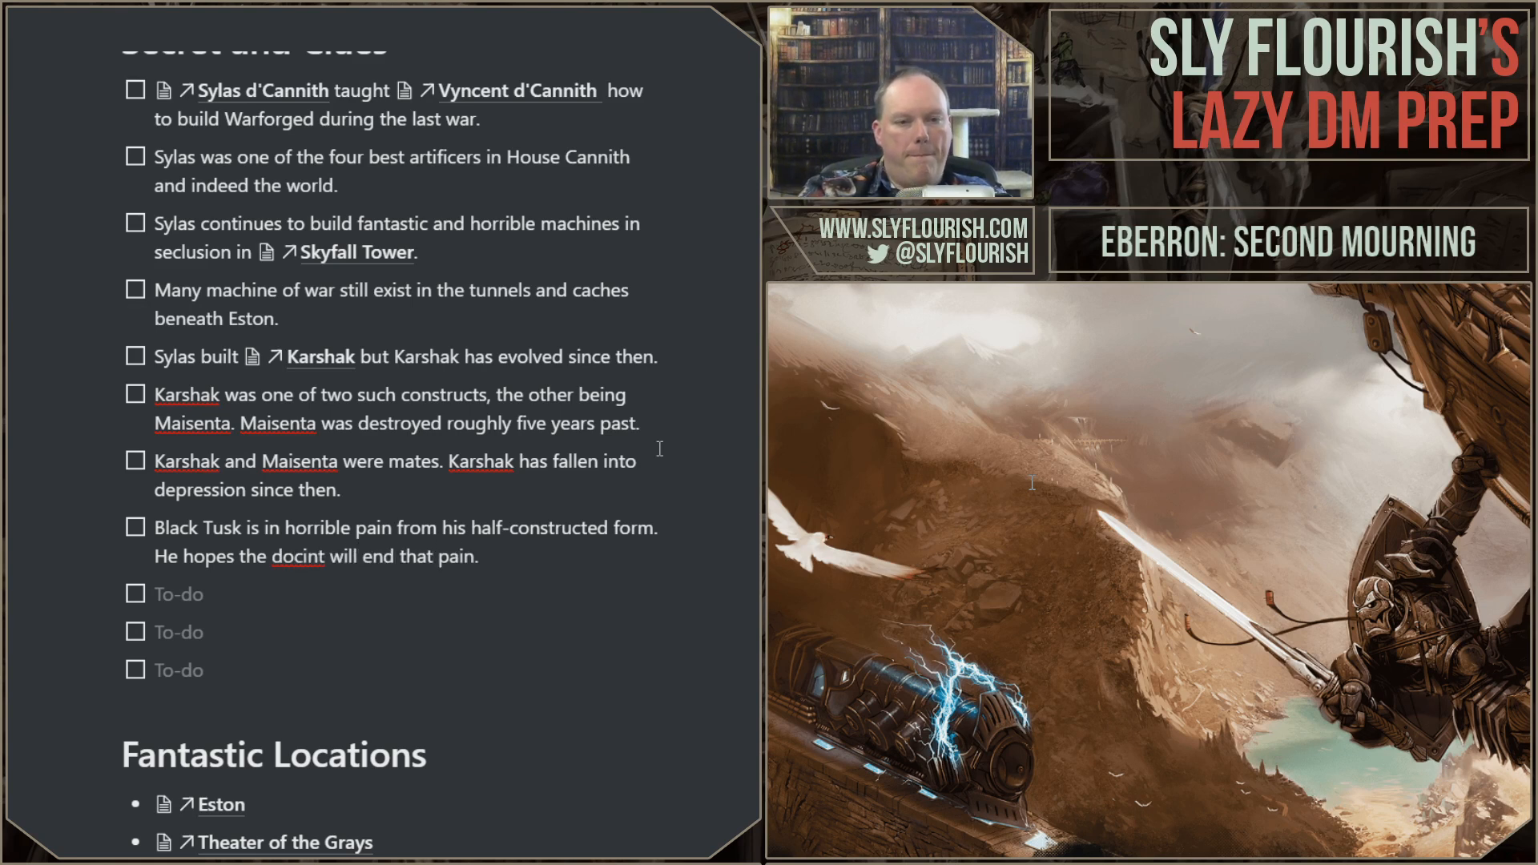
# Step: Begin the next empty to-do with a link to the Imperi d'Phiarlan page
pyautogui.press('Down')
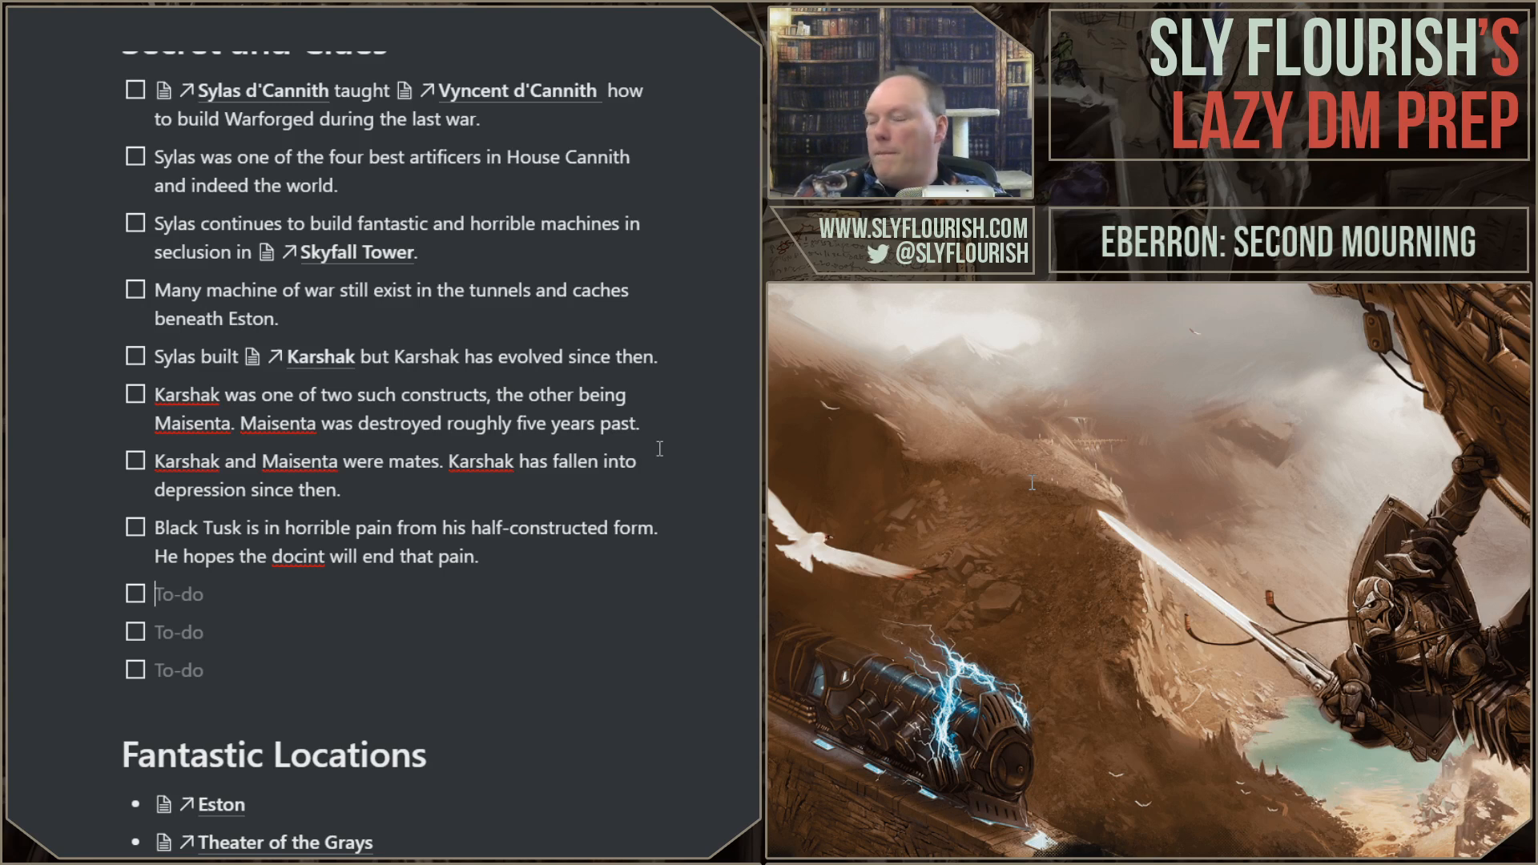
pyautogui.write('Im')
pyautogui.press('BackSpace')
pyautogui.press('BackSpace')
pyautogui.write('!@')
pyautogui.press('BackSpace')
pyautogui.press('BackSpace')
pyautogui.write('@imper')
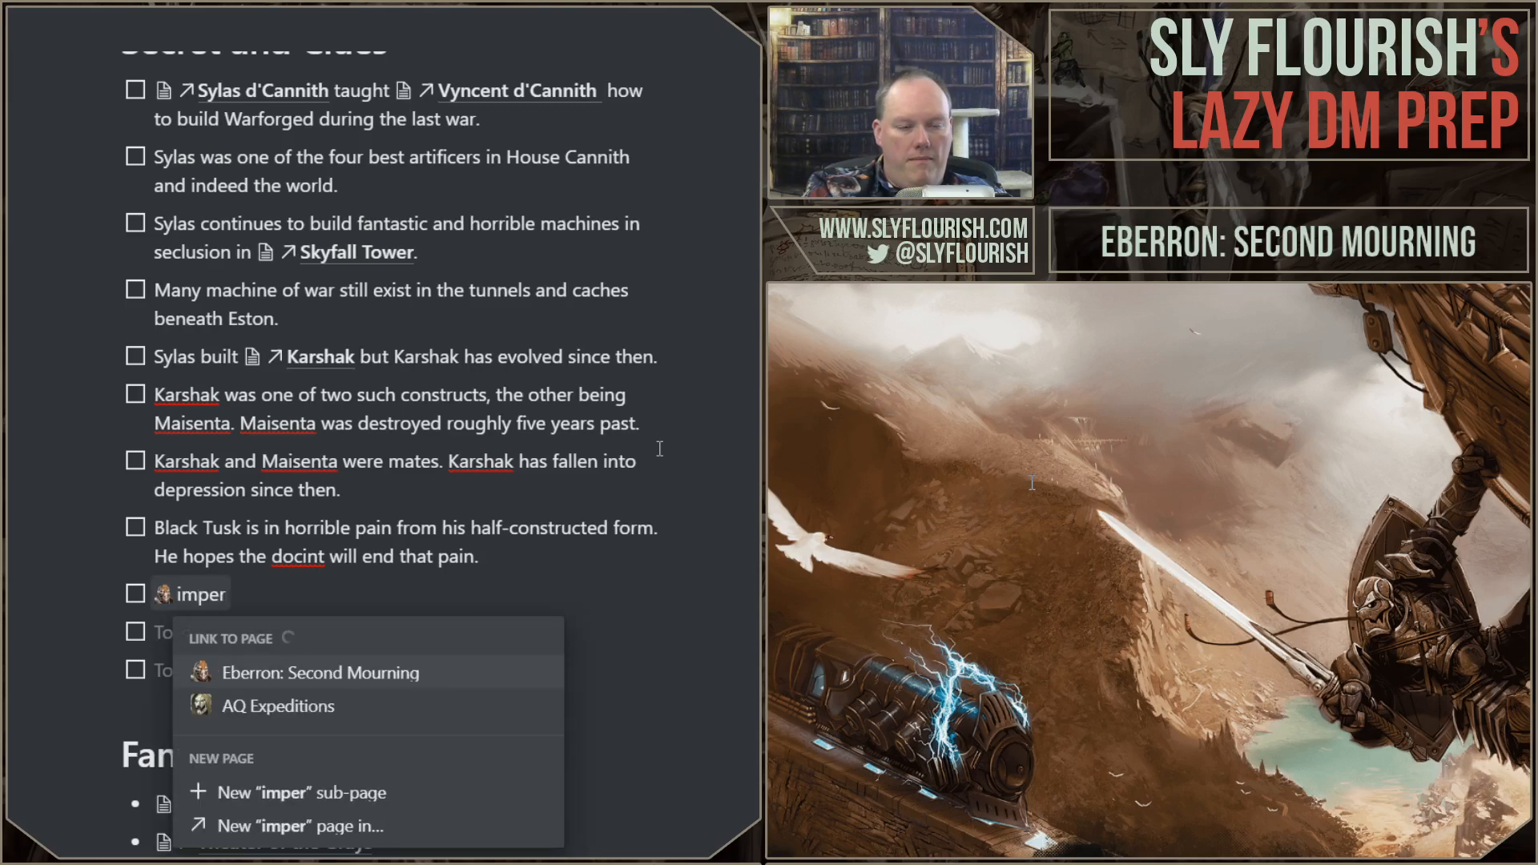
pyautogui.press('Return')
# Step: Continue the Imperi d'Phiarlan secret with "had hoped to gain access to" and a link to the Making and the Glass Plateau page
pyautogui.write('had')
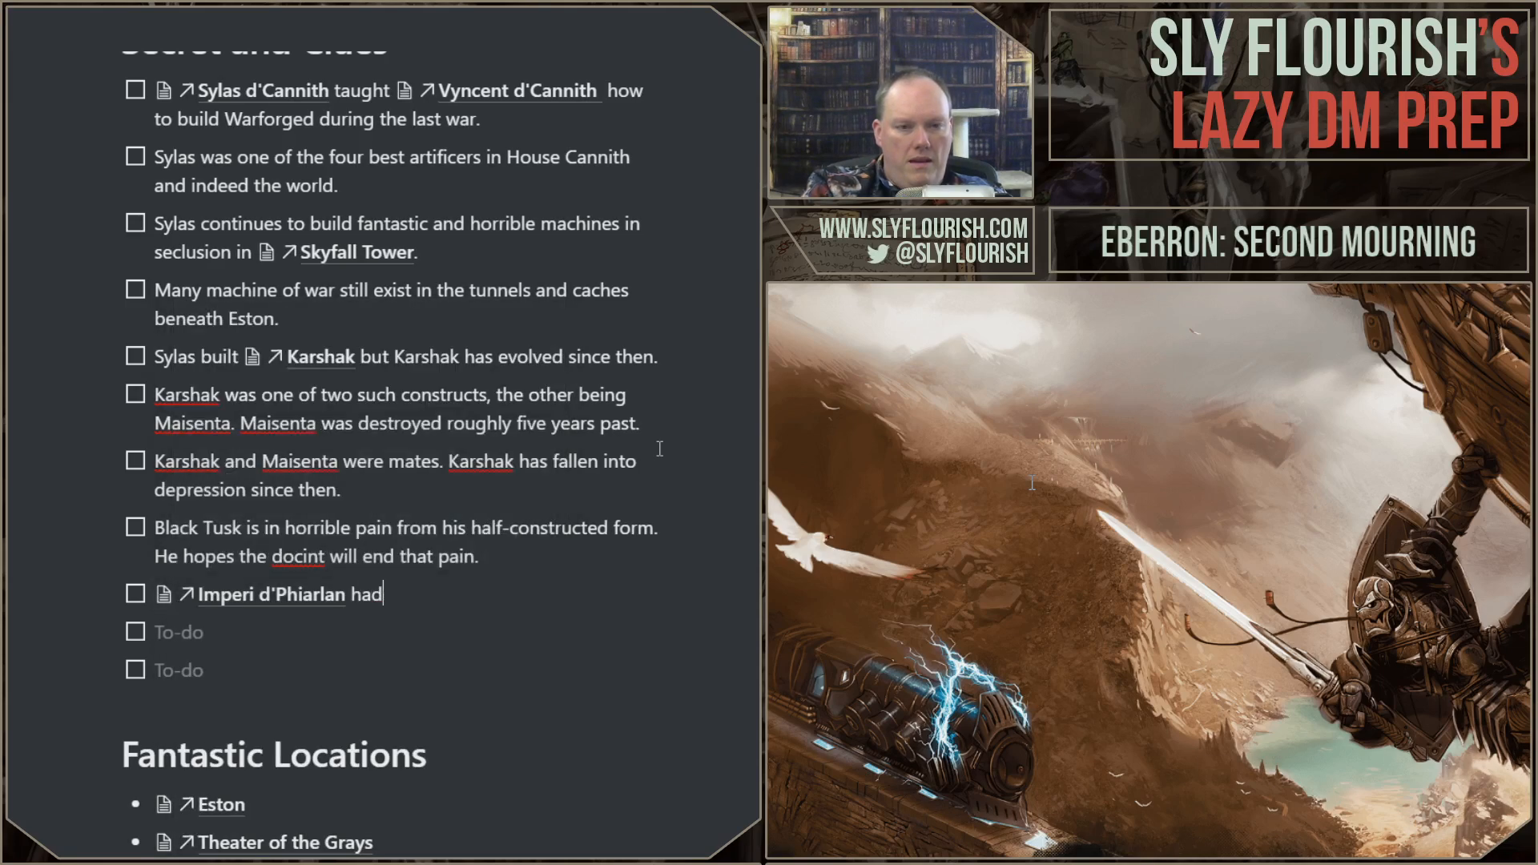
pyautogui.write(' hoped to make')
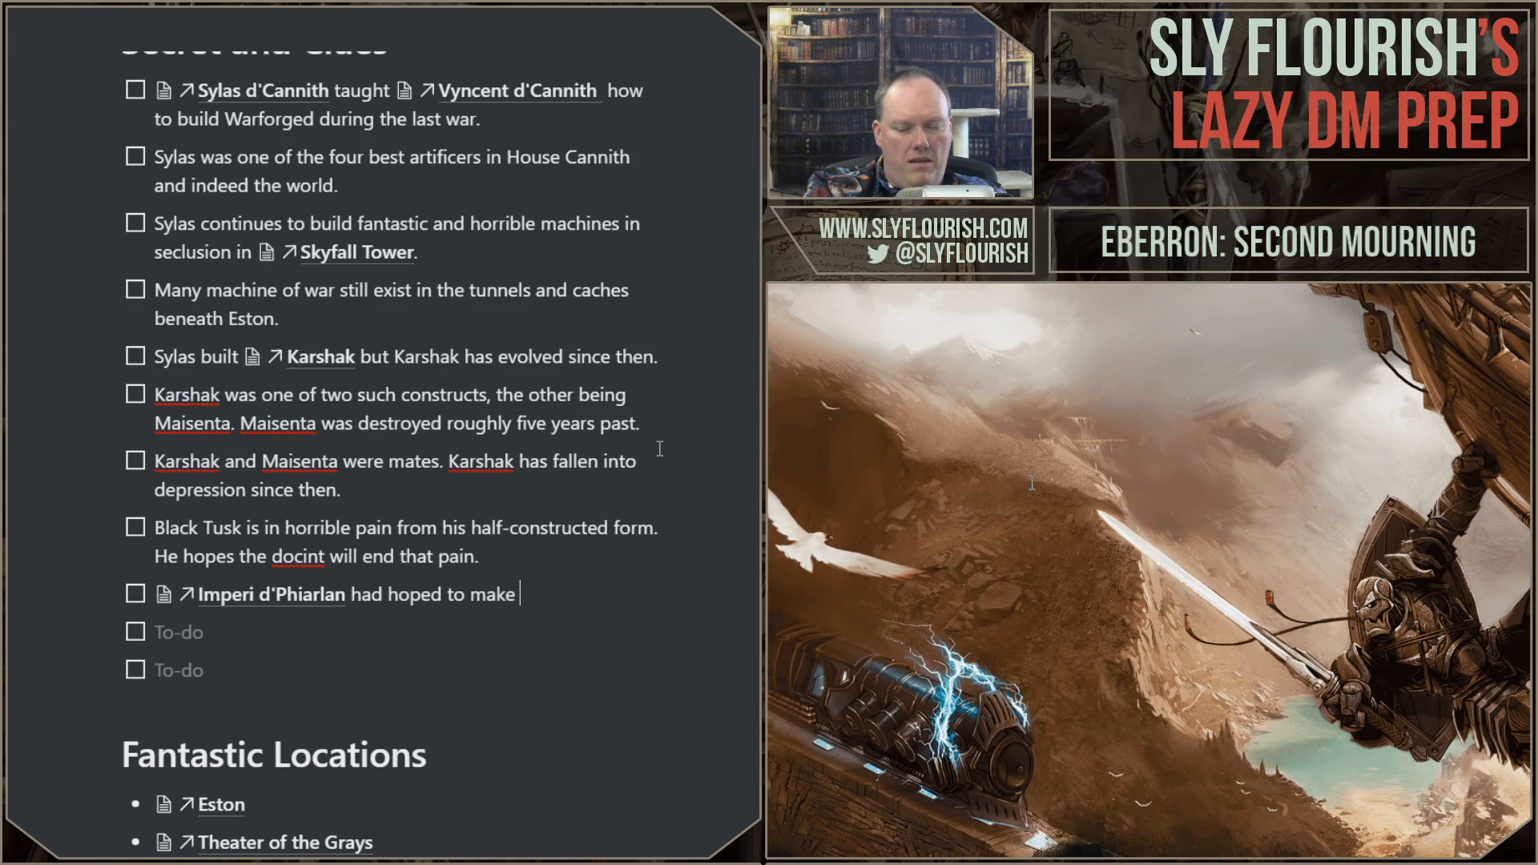
pyautogui.press('BackSpace')
pyautogui.press('BackSpace')
pyautogui.press('BackSpace')
pyautogui.press('BackSpace')
pyautogui.press('BackSpace')
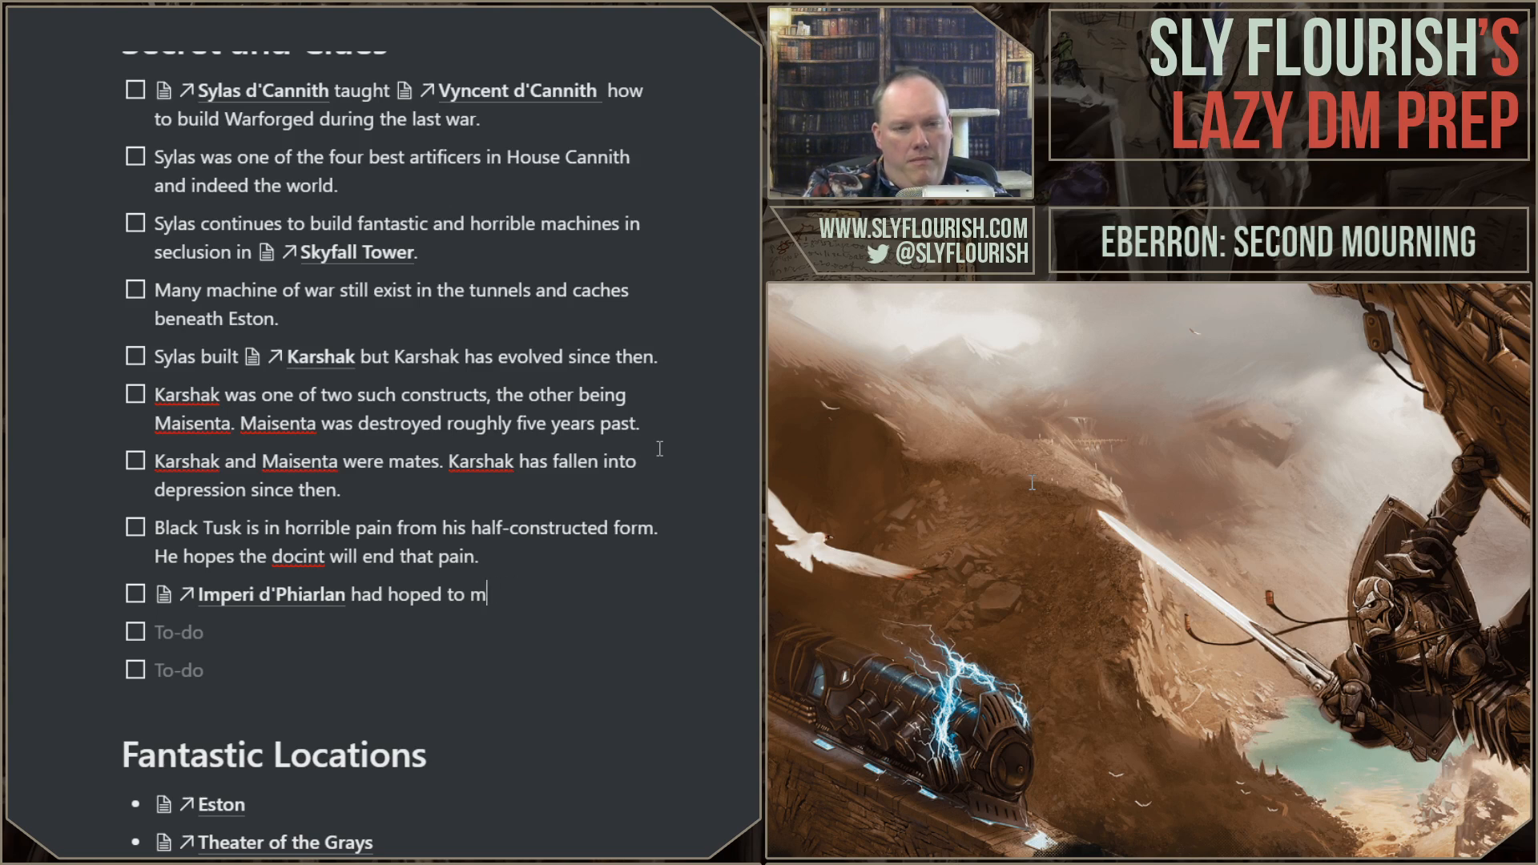
pyautogui.write('gain')
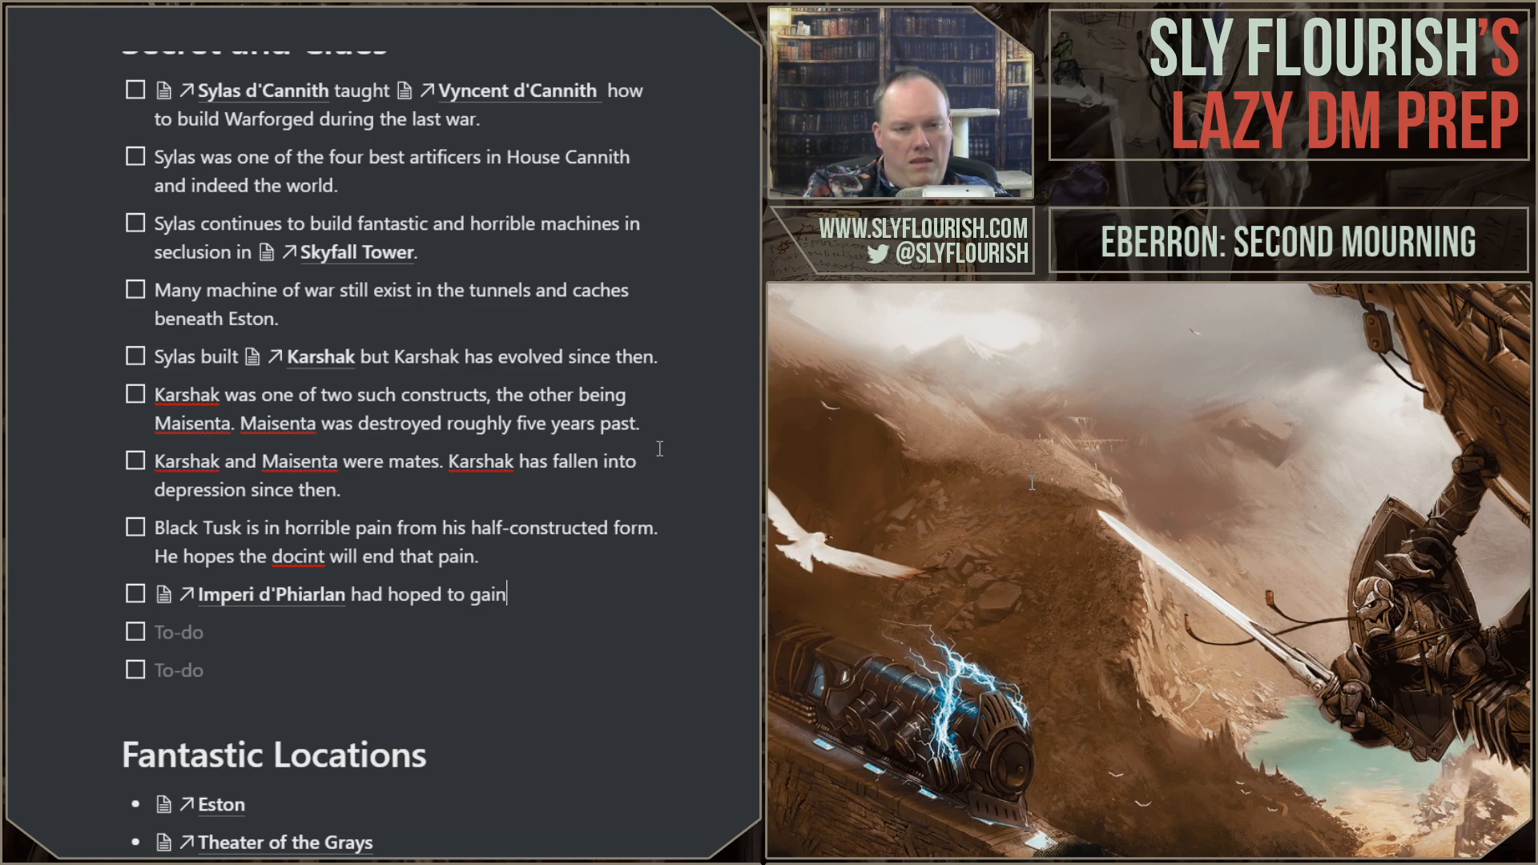
pyautogui.write(' access to @making')
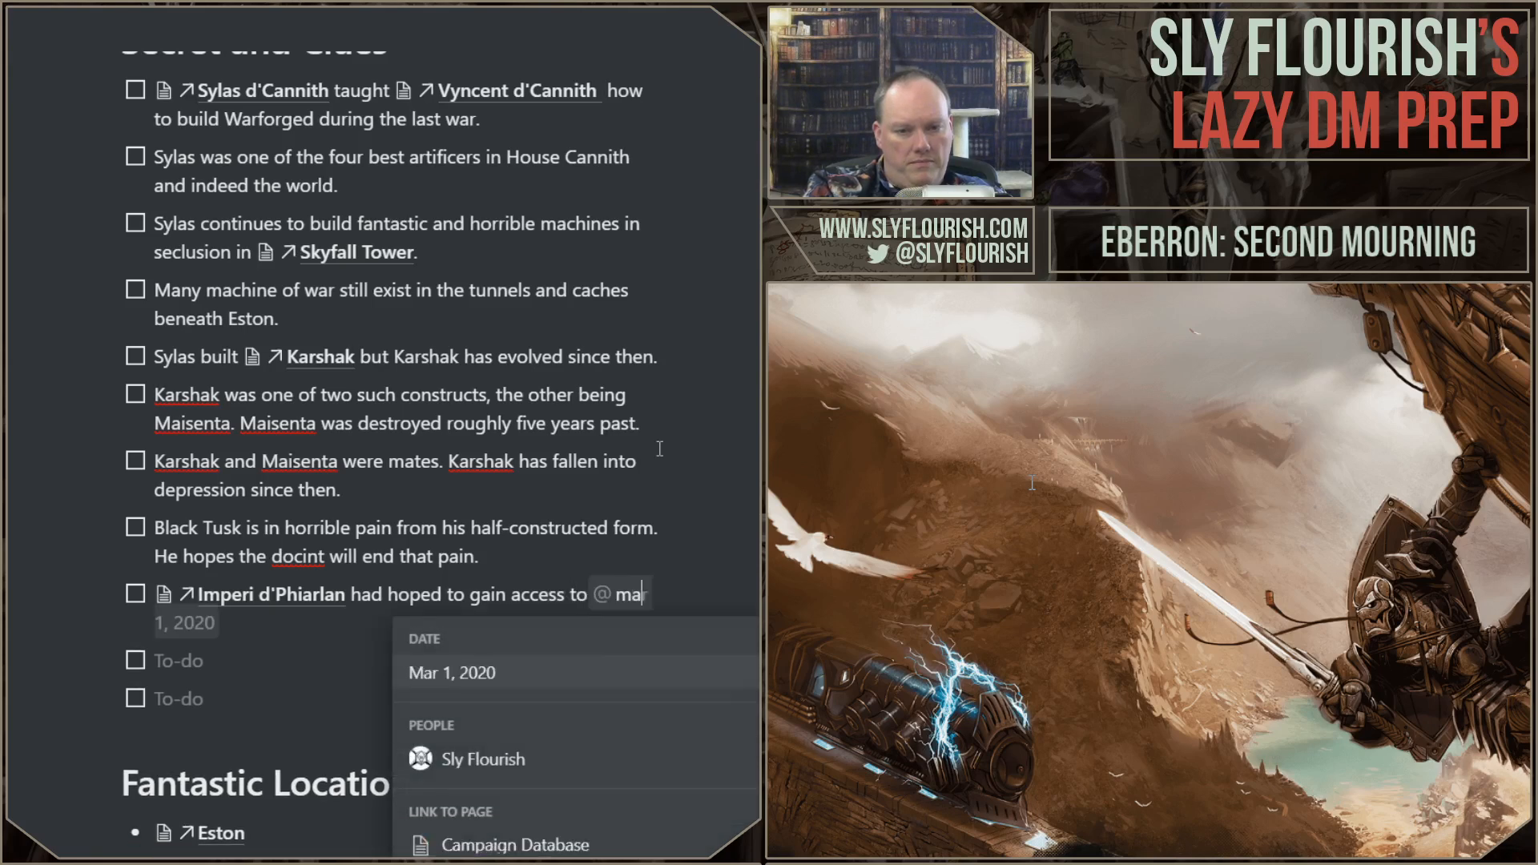
pyautogui.press('Return')
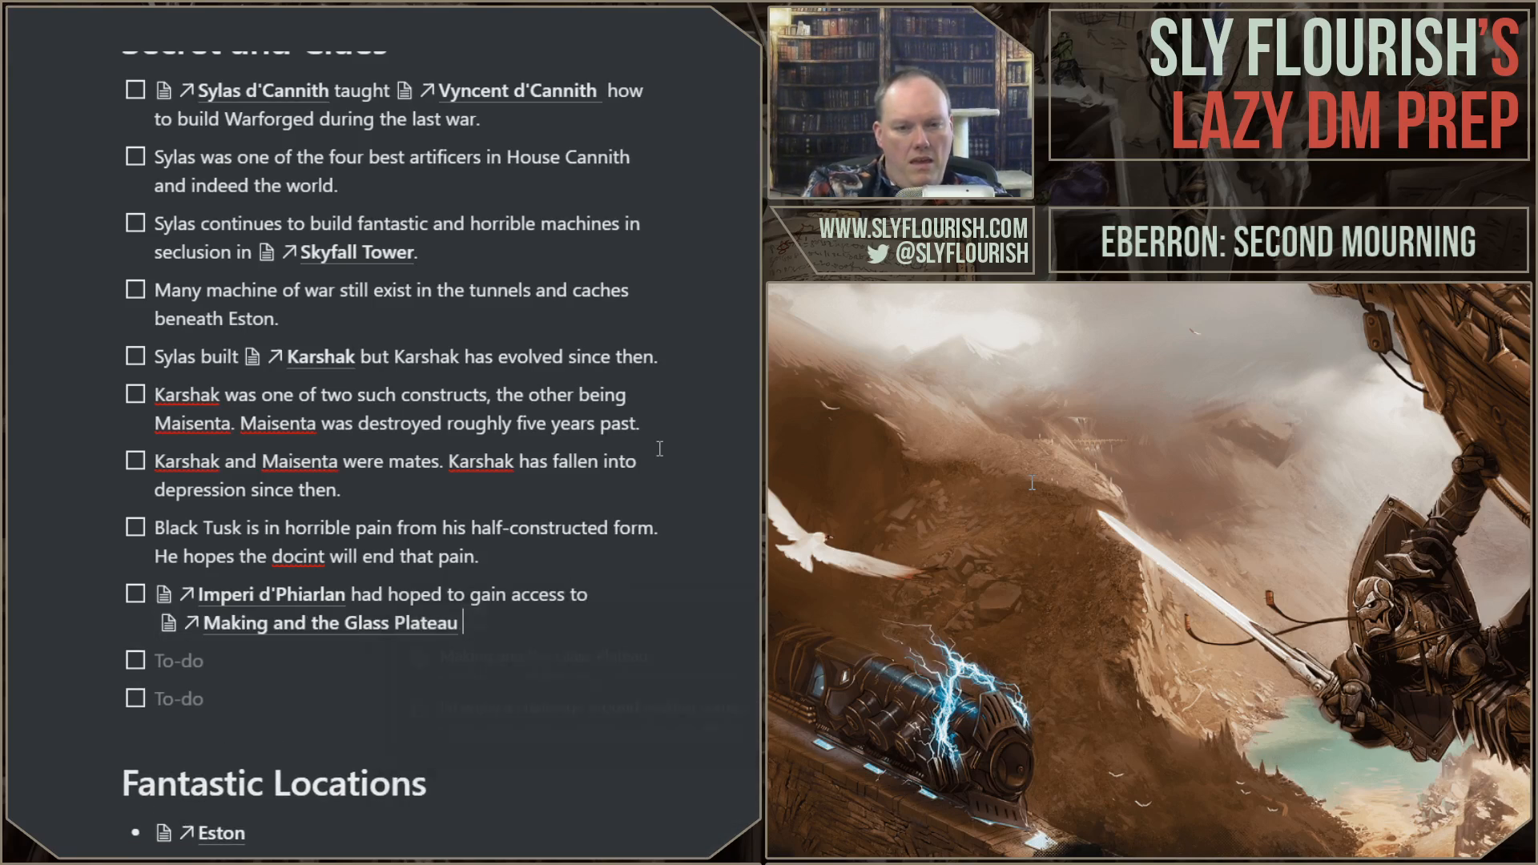